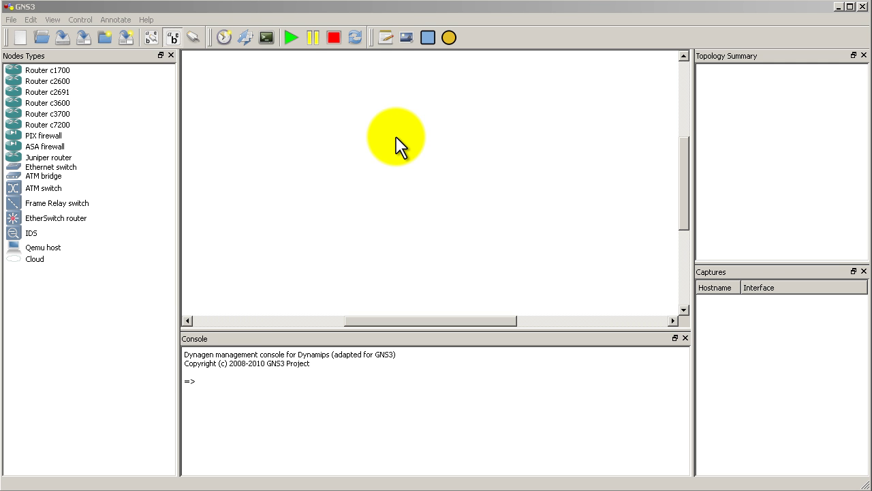
Open GNS3's Help menu to reach the About information.
{"action": "left_click", "coordinate": [151, 20]}
View the GNS3 0.7.3 About dialog, then close it.
{"action": "left_click", "coordinate": [176, 59]}
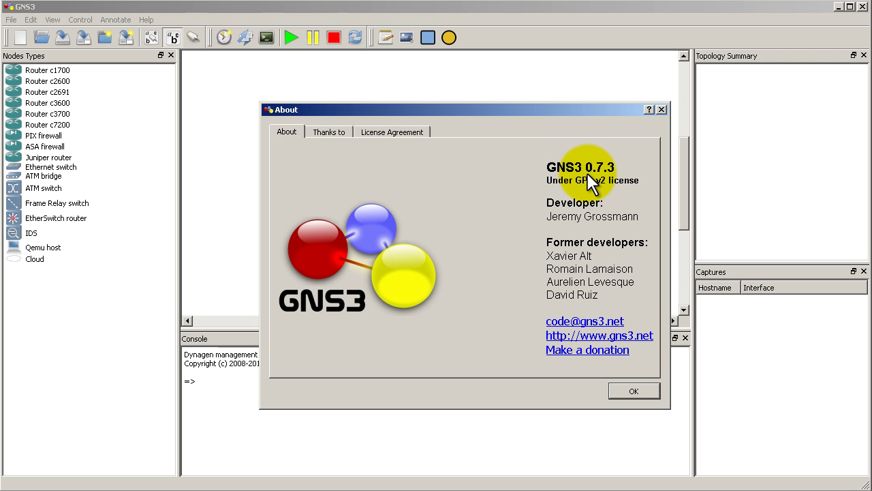
{"action": "left_click", "coordinate": [632, 390]}
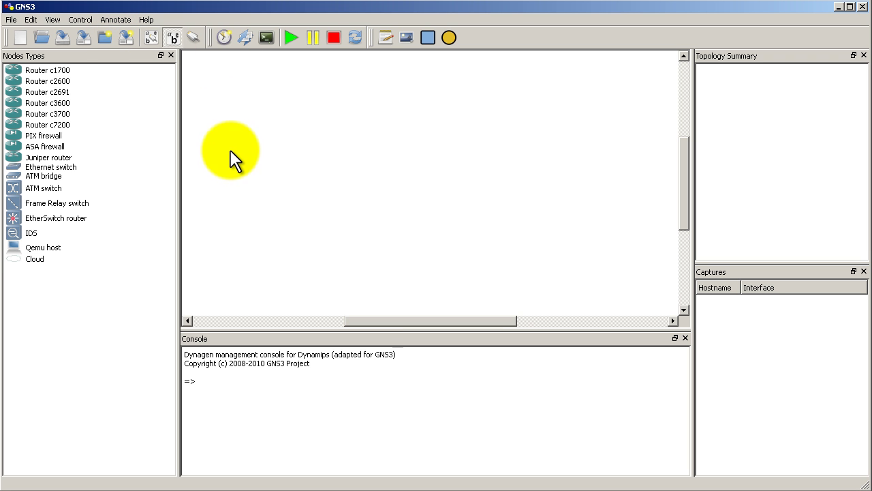
{"action": "left_click", "coordinate": [12, 20]}
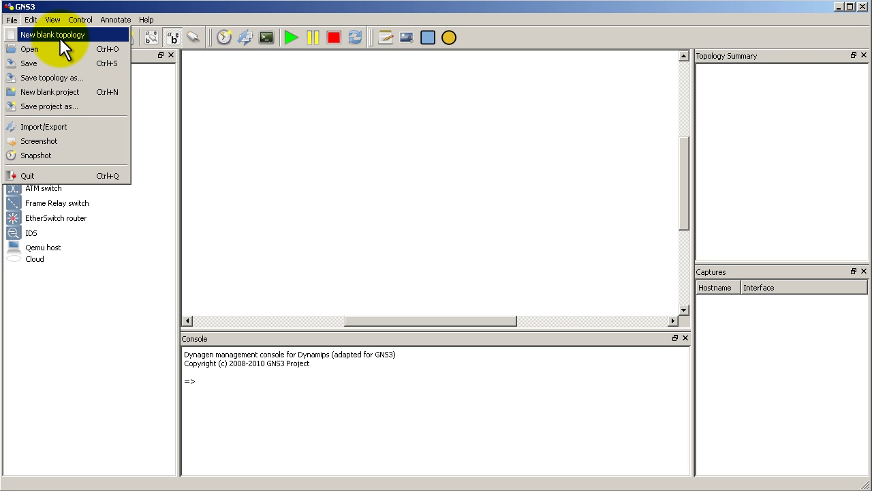
{"action": "left_click", "coordinate": [291, 155]}
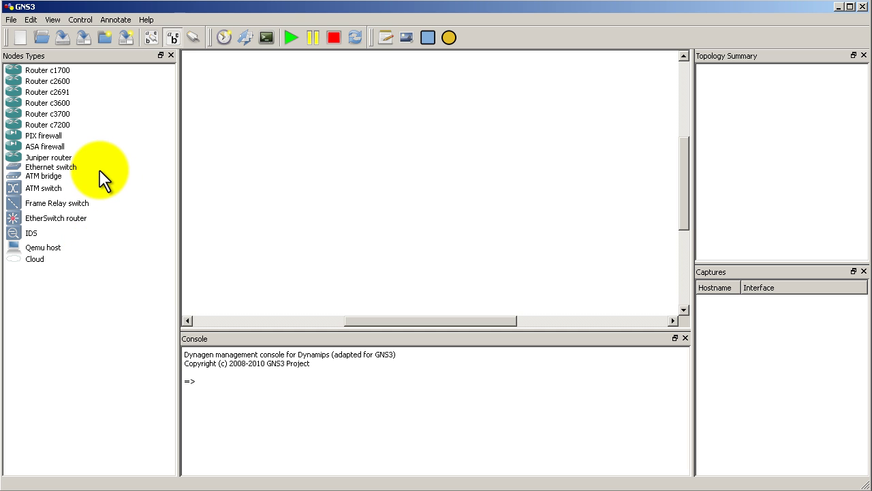
{"action": "left_click", "coordinate": [13, 21]}
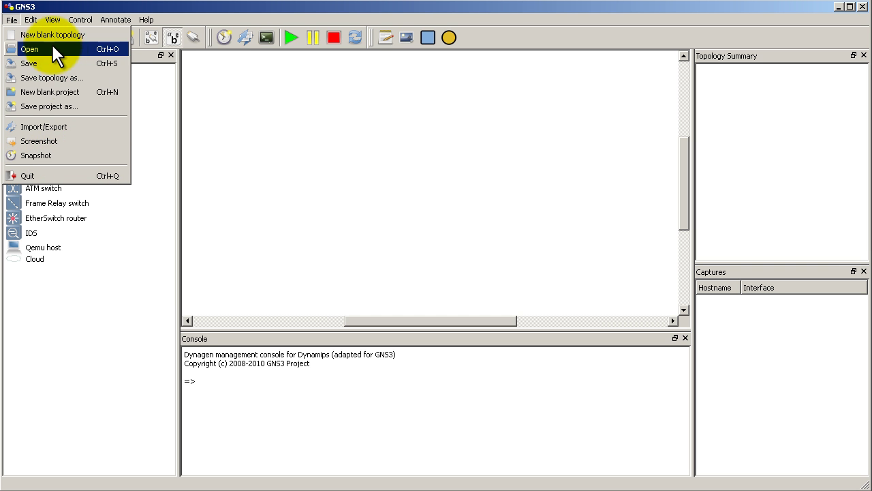
{"action": "mouse_move", "coordinate": [36, 21]}
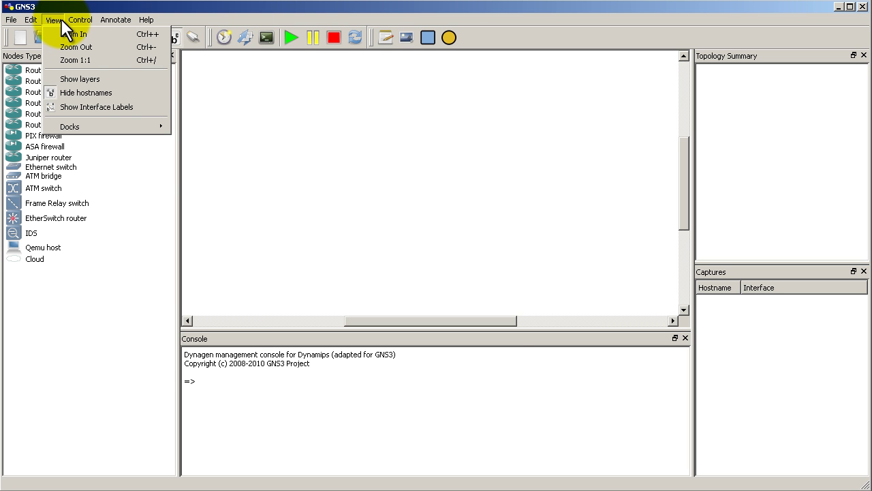
{"action": "mouse_move", "coordinate": [77, 124]}
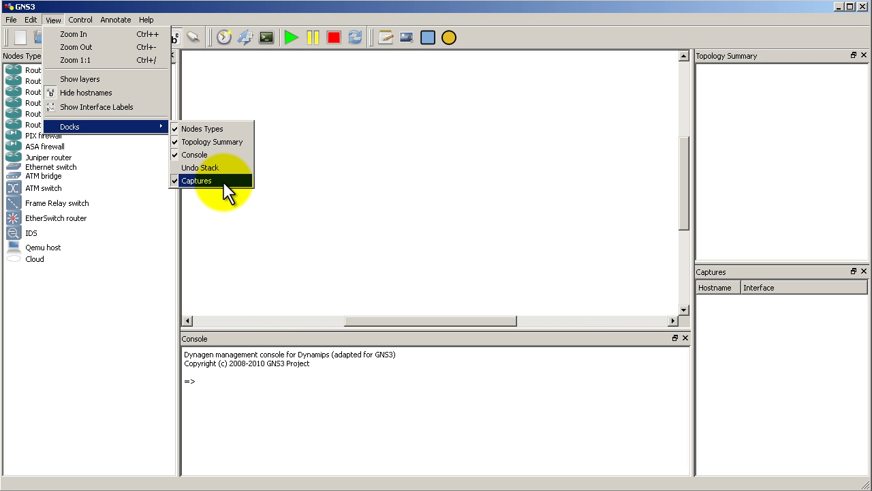
{"action": "mouse_move", "coordinate": [94, 20]}
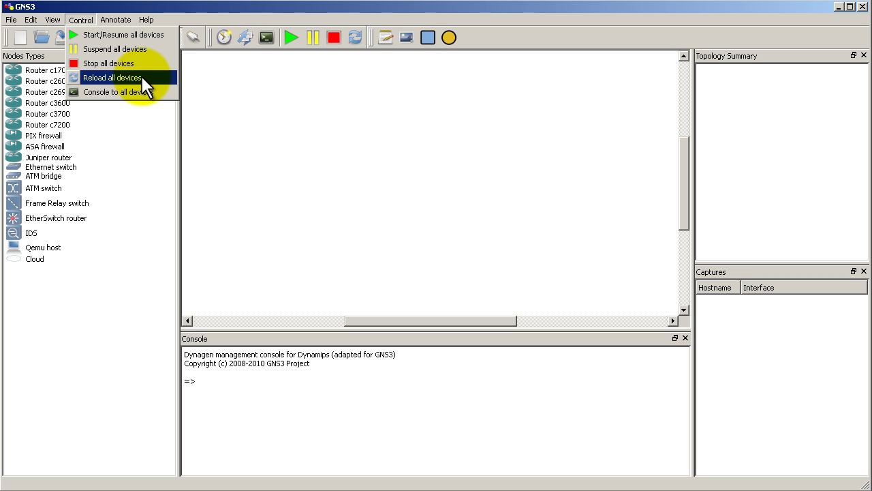
{"action": "mouse_move", "coordinate": [126, 25]}
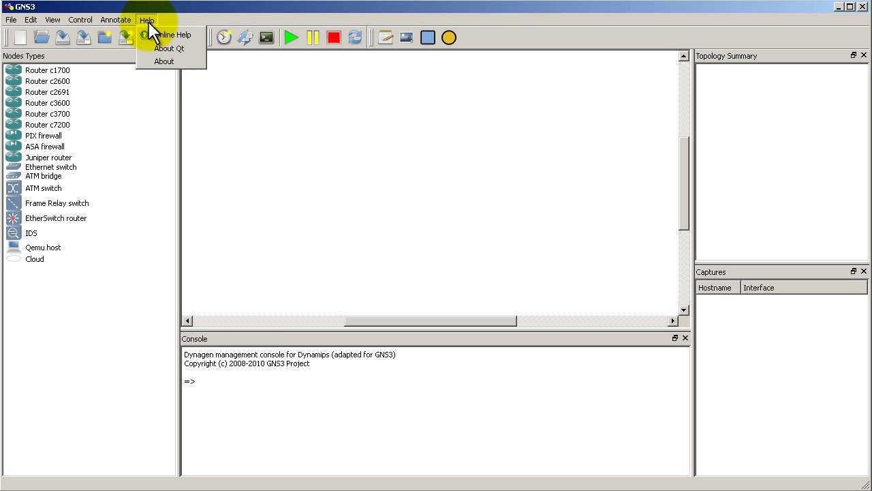
{"action": "left_click", "coordinate": [191, 23]}
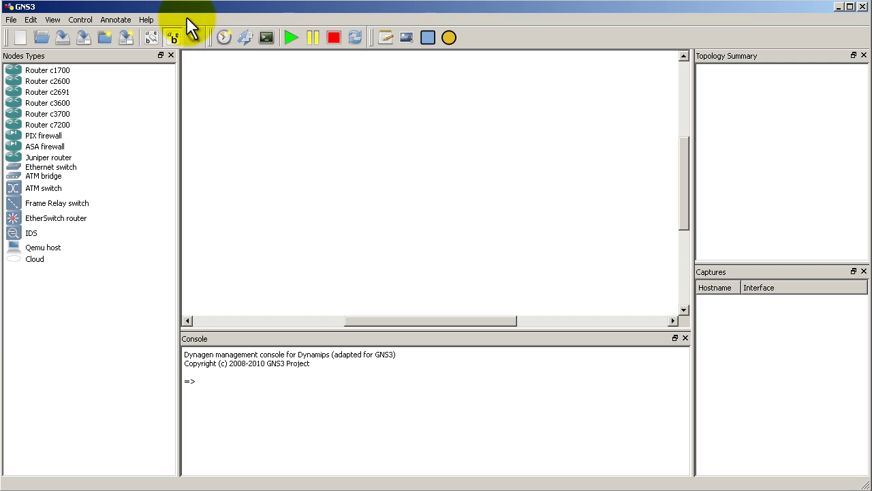
{"action": "left_click", "coordinate": [32, 18]}
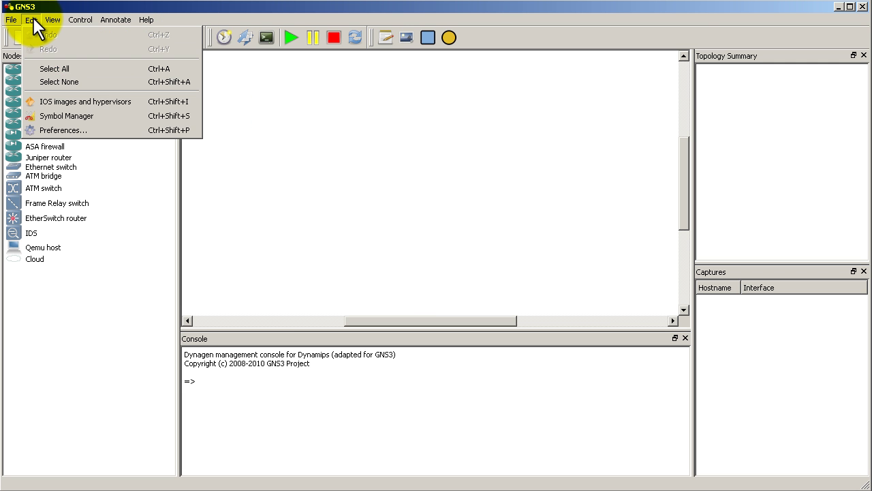
{"action": "left_click", "coordinate": [74, 131]}
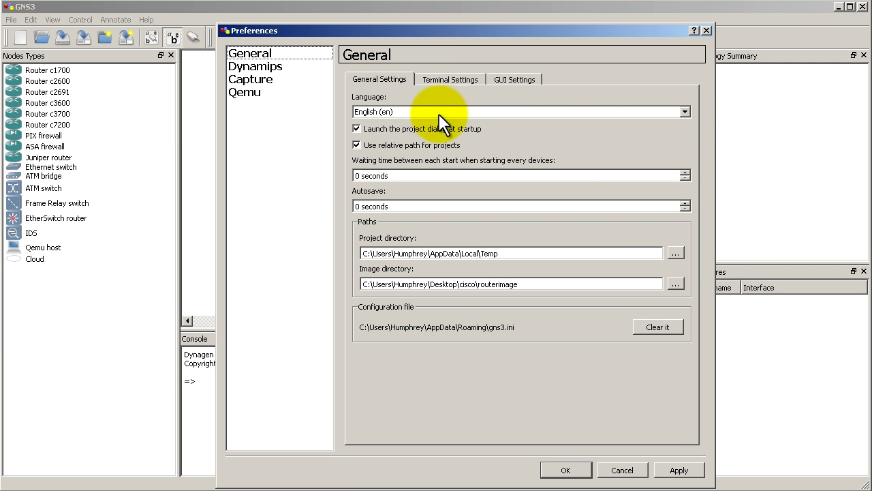
{"action": "left_click_drag", "start_coordinate": [468, 34], "coordinate": [320, 24]}
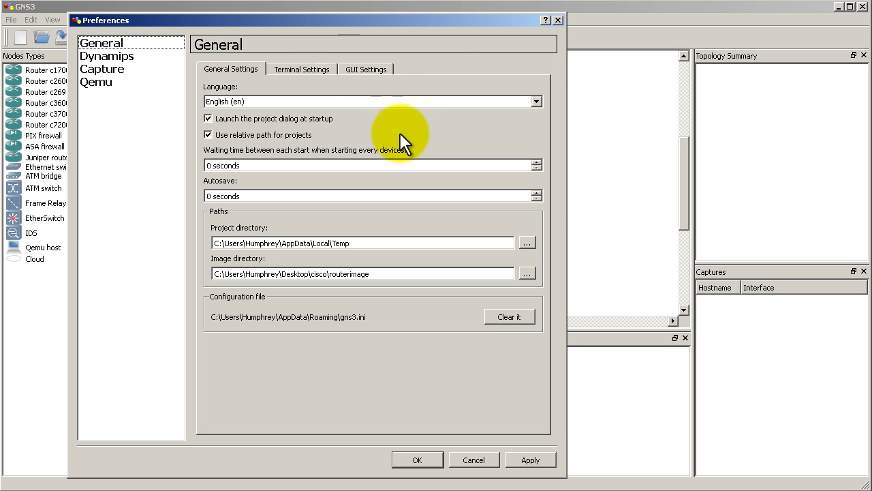
{"action": "left_click", "coordinate": [291, 165]}
{"action": "left_click", "coordinate": [537, 167]}
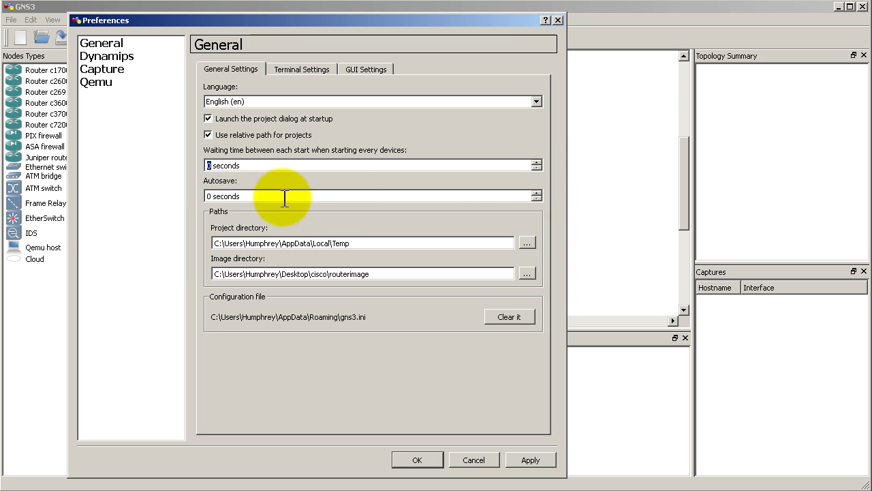
{"action": "left_click", "coordinate": [535, 195]}
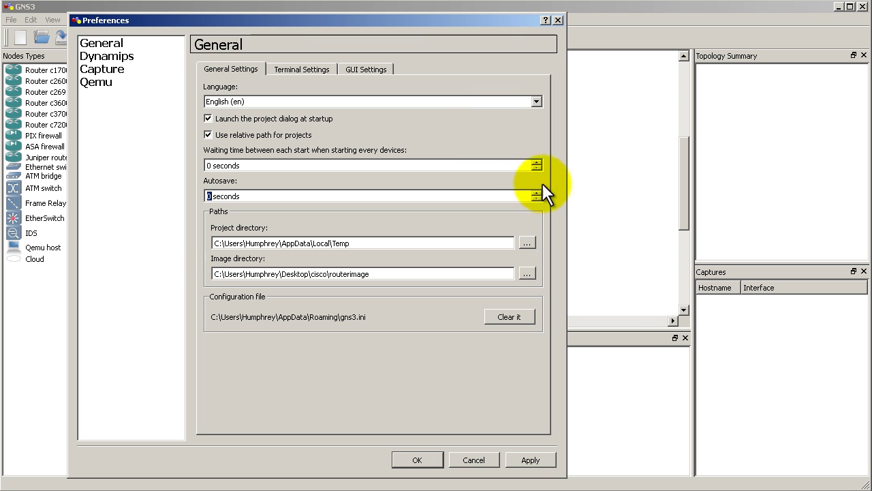
{"action": "left_click", "coordinate": [537, 193]}
{"action": "left_click", "coordinate": [536, 199]}
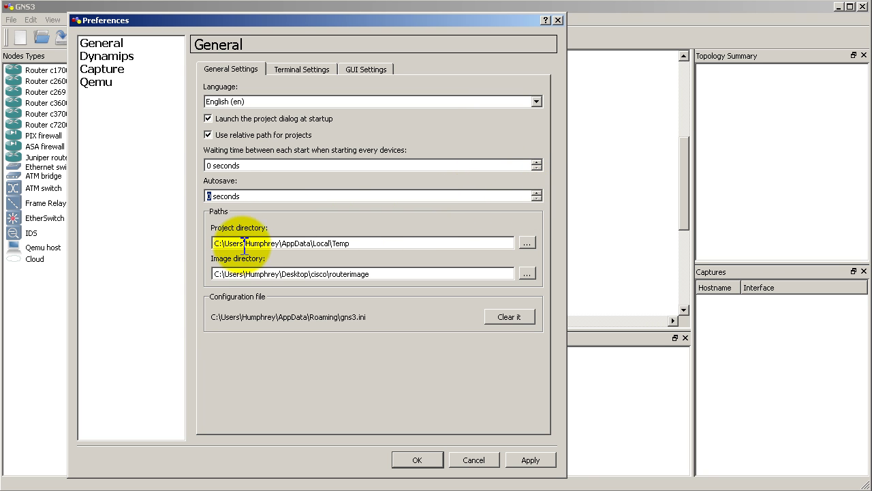
{"action": "left_click", "coordinate": [318, 69]}
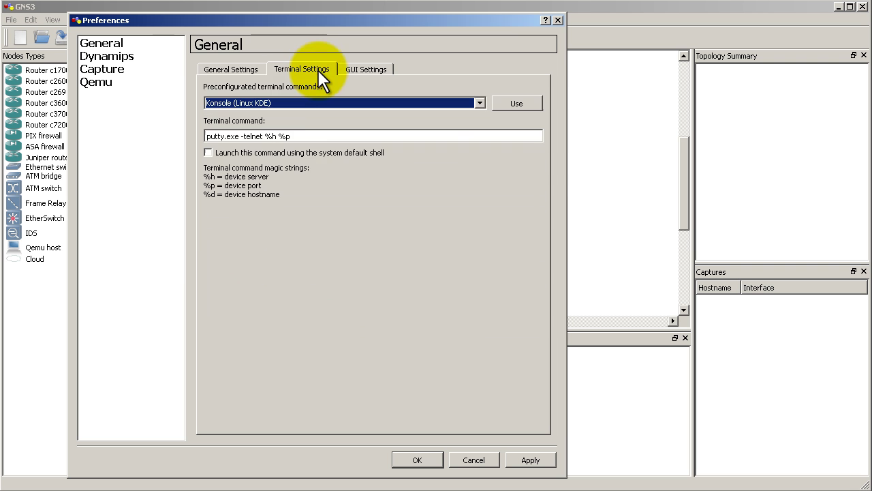
{"action": "left_click", "coordinate": [479, 102]}
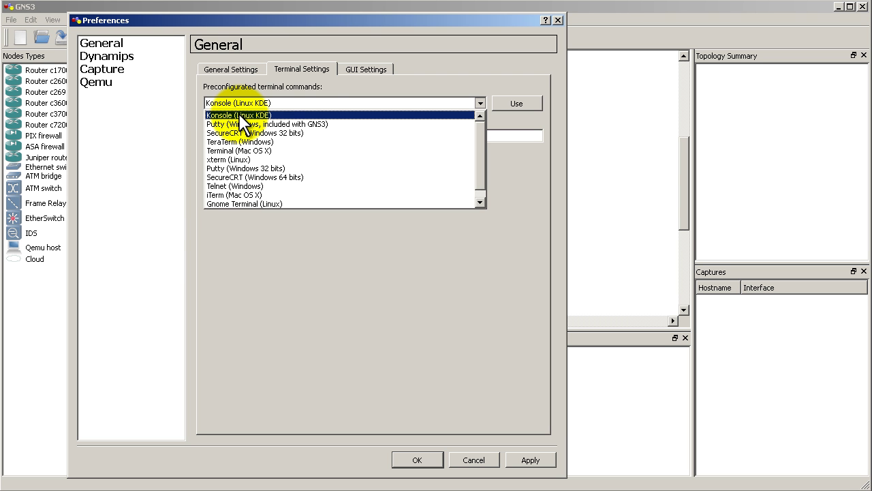
{"action": "left_click", "coordinate": [359, 69]}
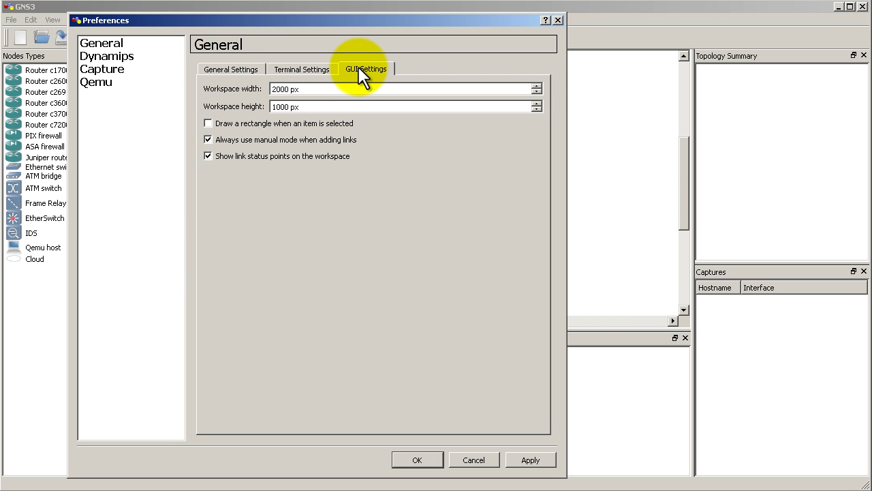
{"action": "left_click", "coordinate": [134, 55]}
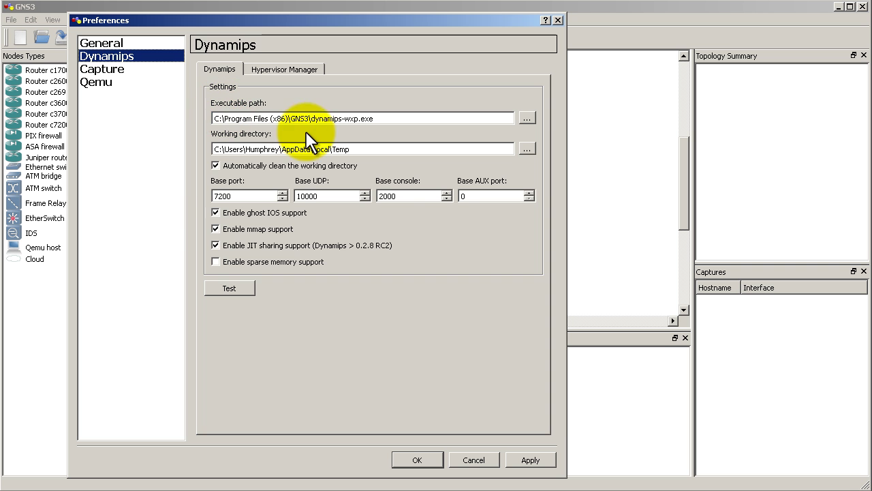
{"action": "left_click", "coordinate": [306, 67]}
{"action": "left_click", "coordinate": [178, 71]}
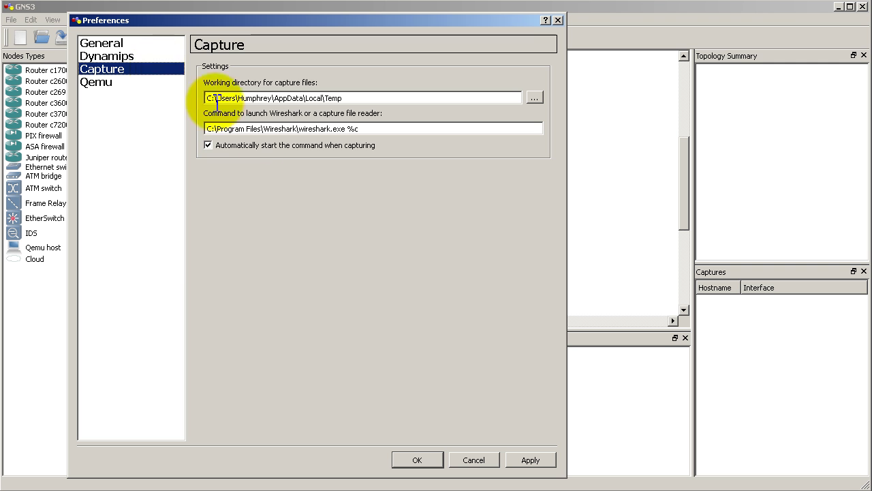
{"action": "left_click", "coordinate": [120, 82]}
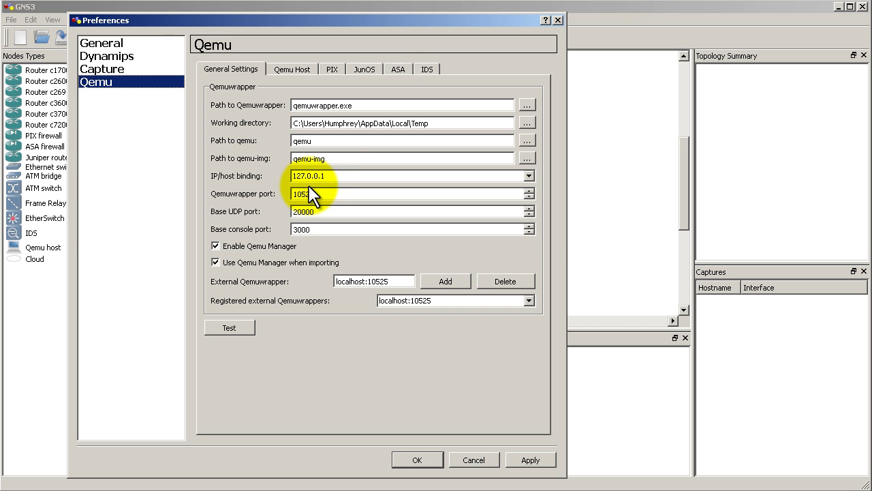
{"action": "left_click", "coordinate": [401, 68]}
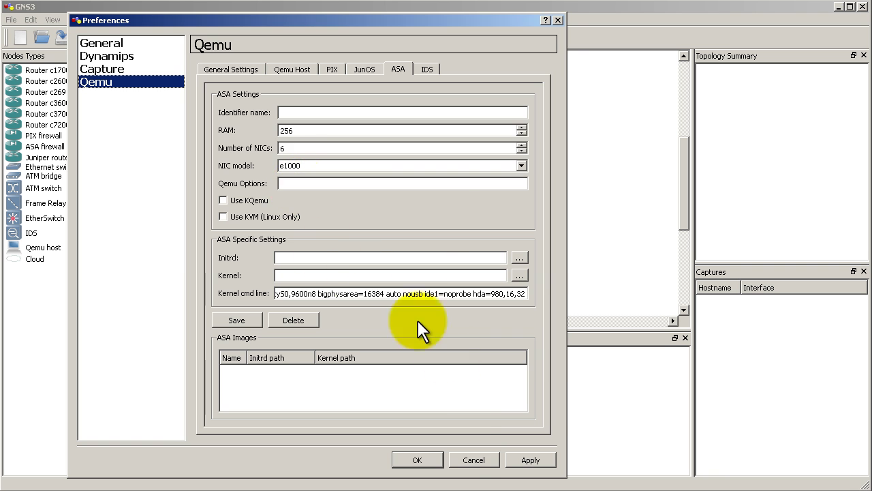
{"action": "left_click", "coordinate": [468, 457]}
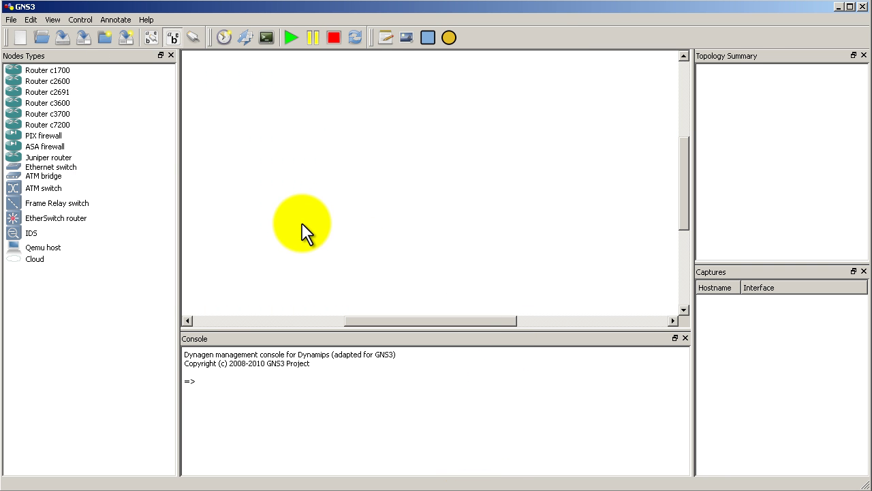
After a c3700 placement warns of a missing IOS image, select uncompressed\C3725-AD.BIN.
{"action": "left_click_drag", "start_coordinate": [65, 114], "coordinate": [297, 147]}
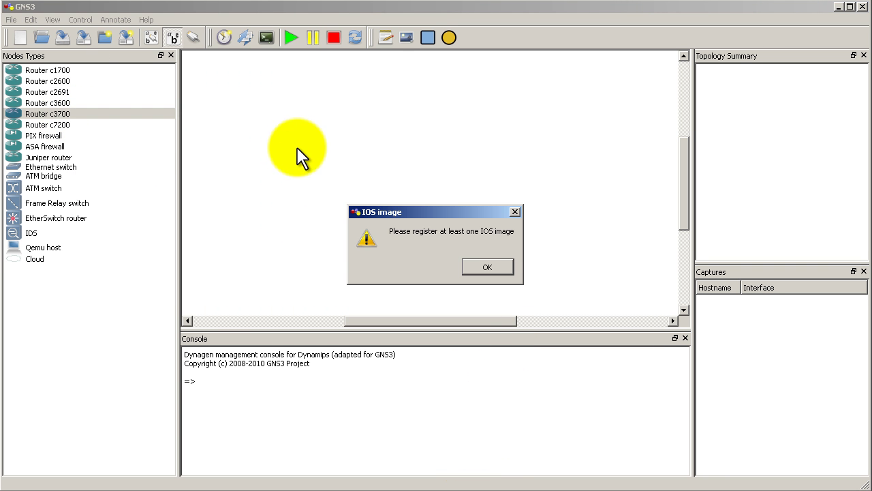
{"action": "left_click", "coordinate": [484, 266]}
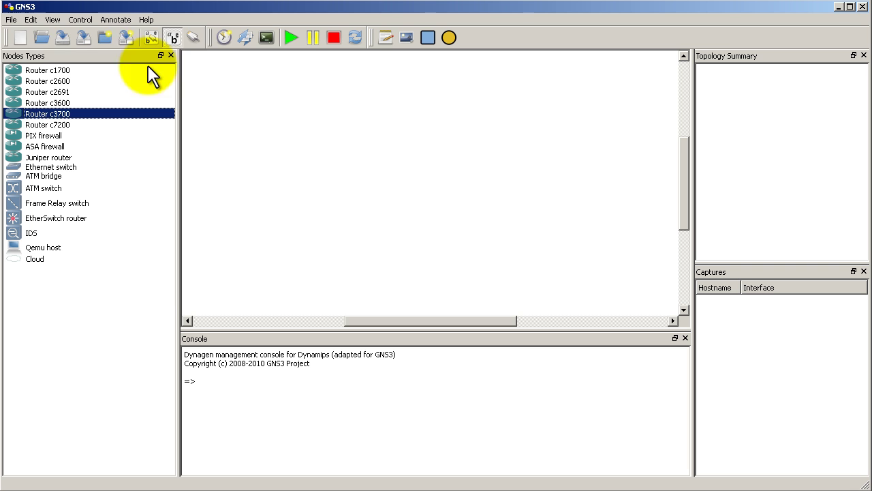
{"action": "left_click", "coordinate": [32, 22]}
{"action": "left_click", "coordinate": [61, 103]}
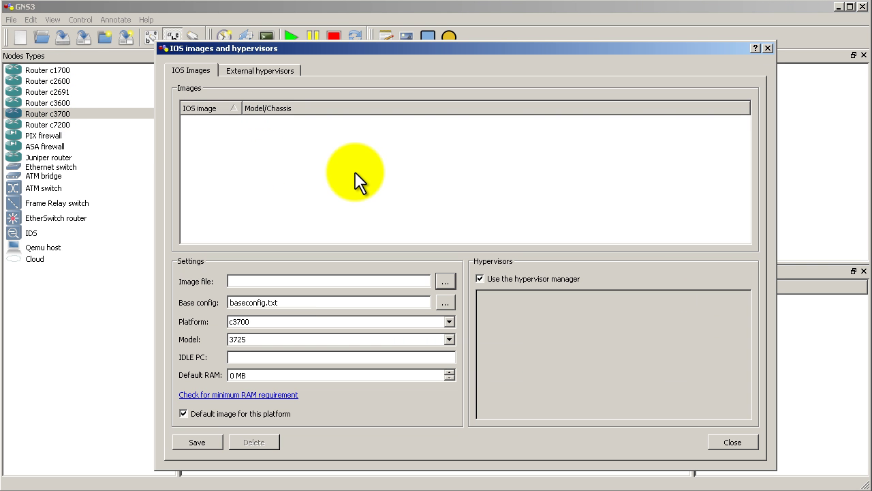
{"action": "left_click", "coordinate": [445, 282]}
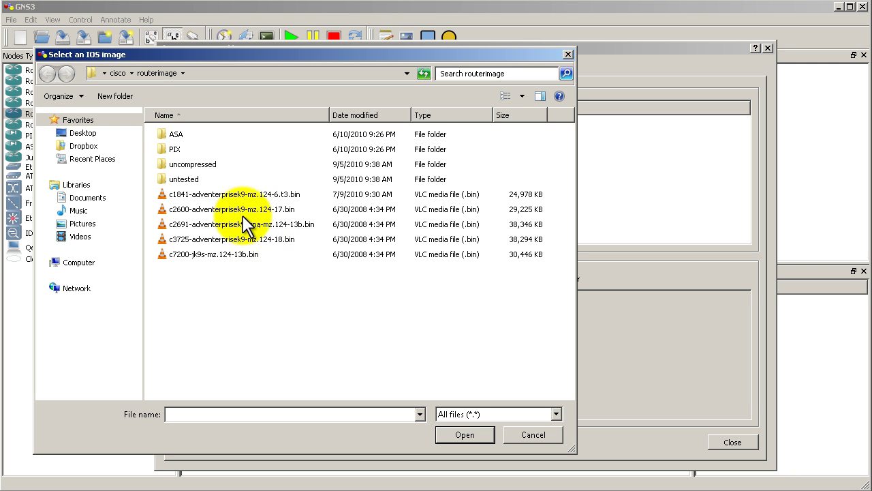
{"action": "double_click", "coordinate": [197, 164]}
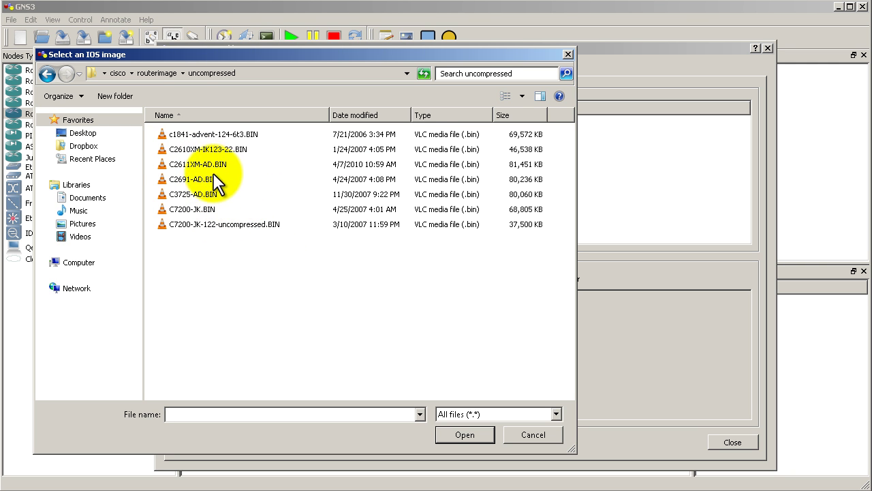
{"action": "double_click", "coordinate": [210, 195]}
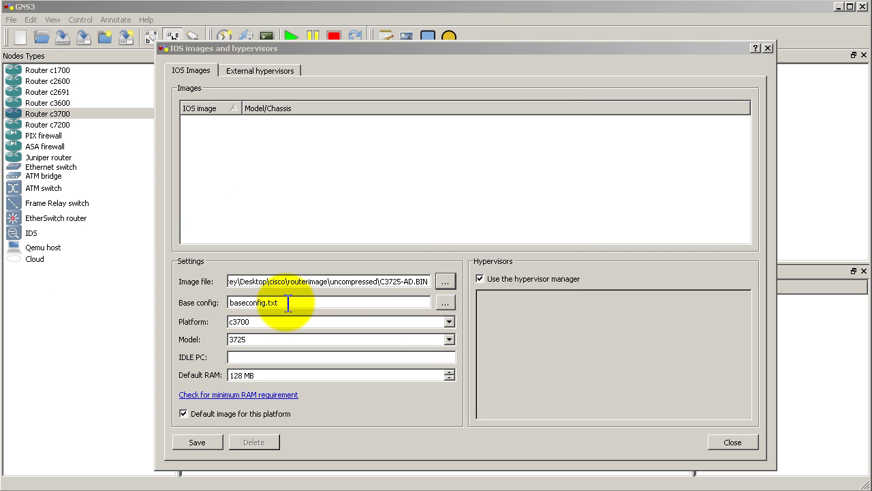
Save the C3725-AD.BIN entry with c3700/3725 defaults and 128 MB RAM.
{"action": "left_click_drag", "start_coordinate": [288, 302], "coordinate": [198, 303]}
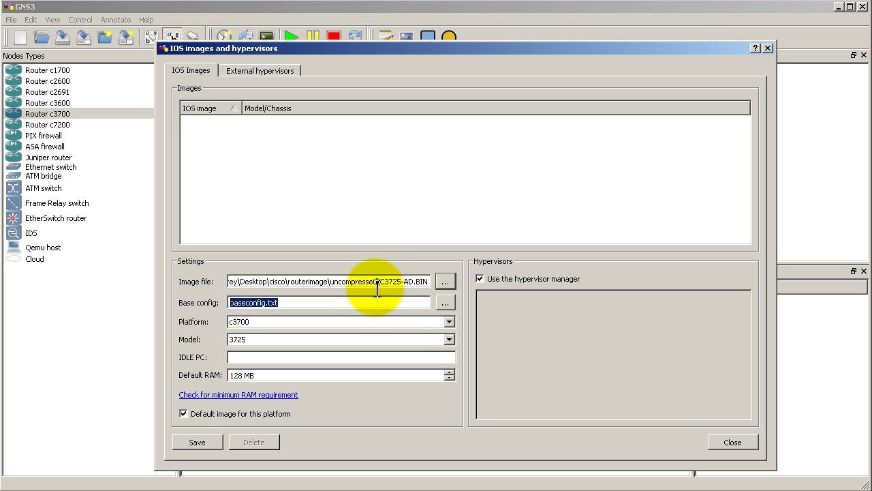
{"action": "left_click", "coordinate": [209, 441]}
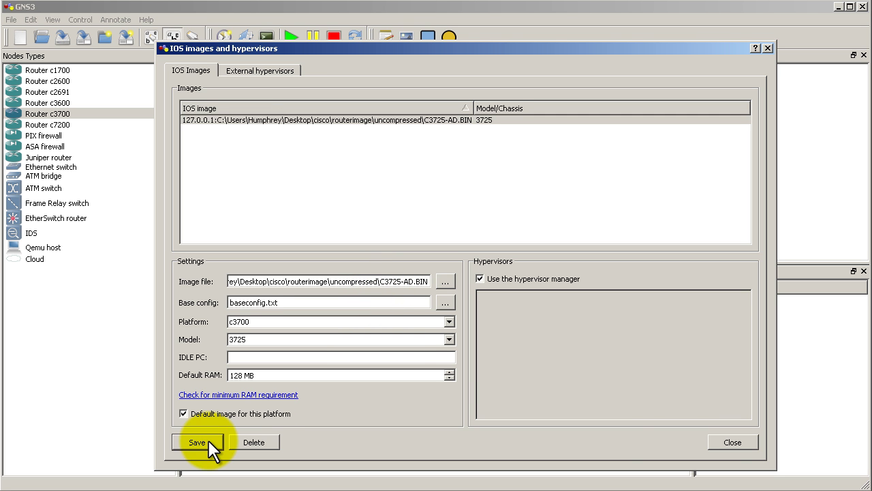
{"action": "left_click", "coordinate": [732, 442]}
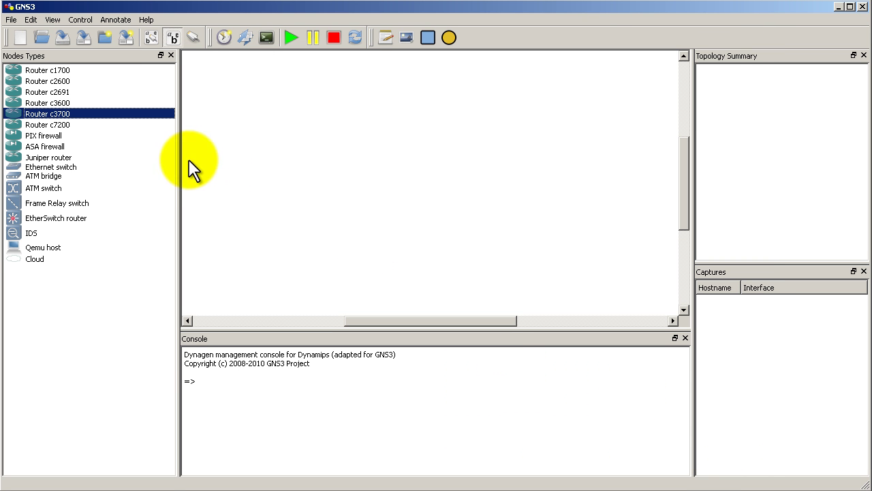
Place c3700 router R2 and inspect its Change Symbol and aux port options without changes.
{"action": "left_click_drag", "start_coordinate": [76, 113], "coordinate": [329, 158]}
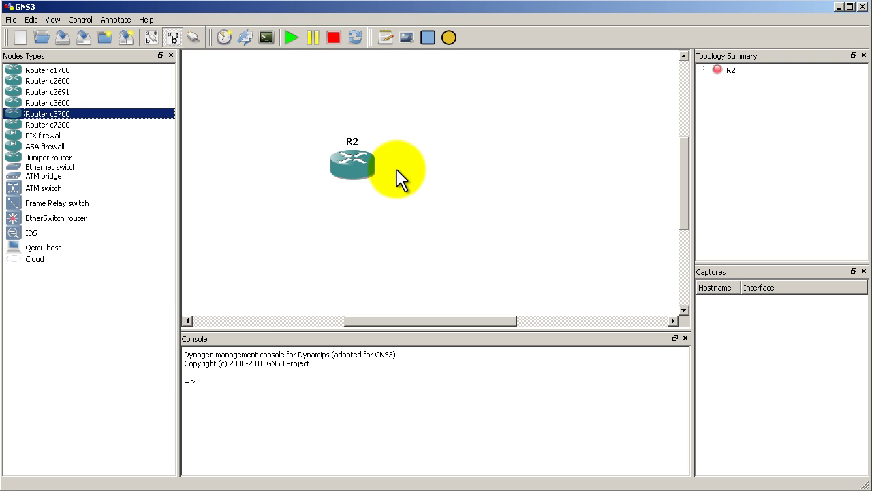
{"action": "mouse_move", "coordinate": [353, 156]}
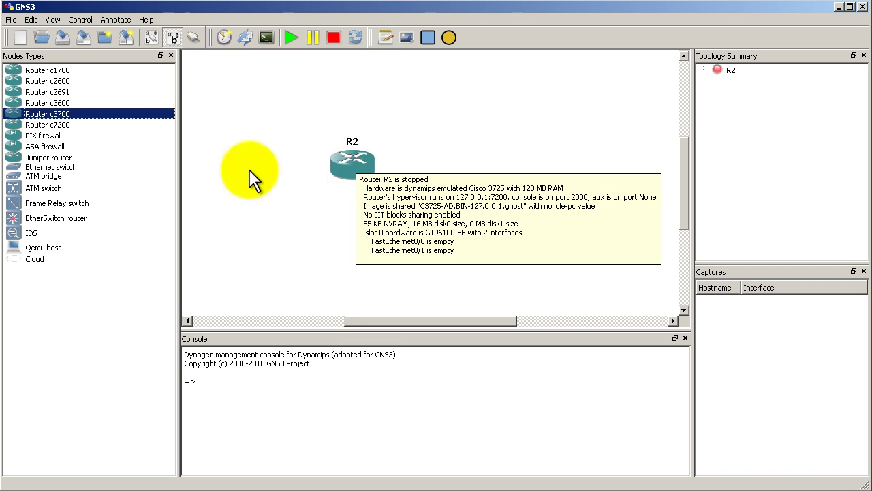
{"action": "right_click", "coordinate": [338, 166]}
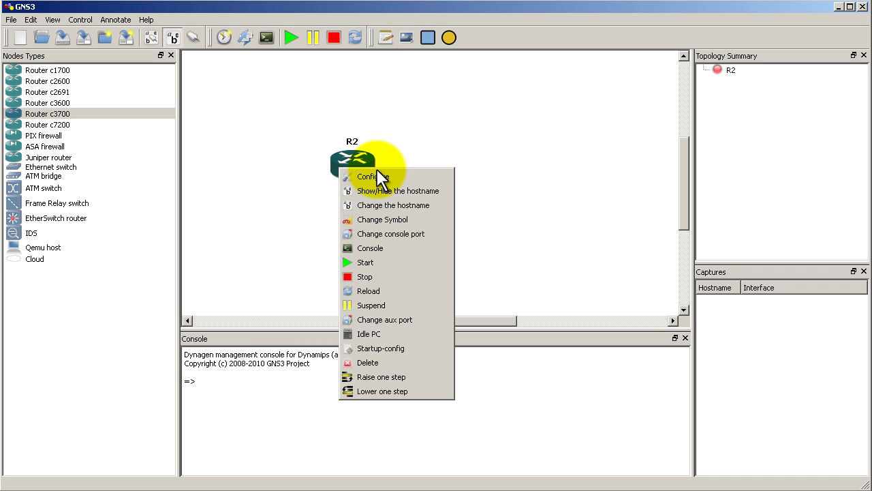
{"action": "left_click", "coordinate": [428, 218]}
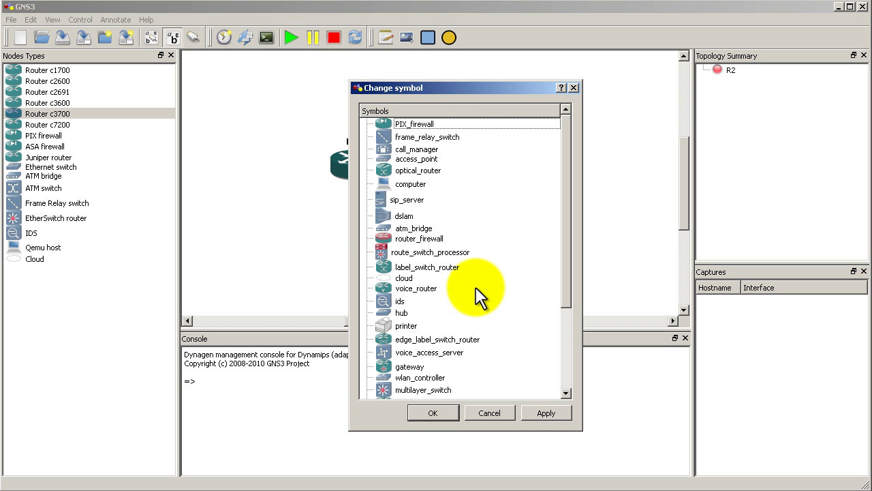
{"action": "left_click", "coordinate": [492, 410]}
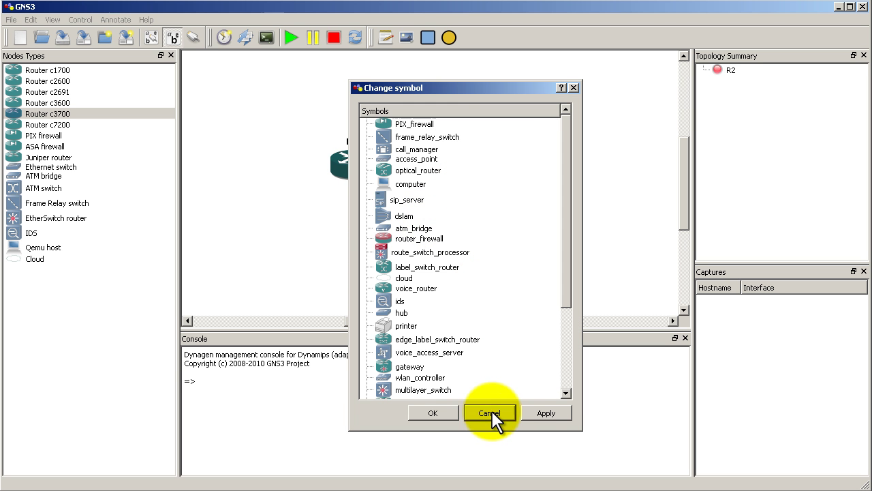
{"action": "right_click", "coordinate": [366, 169]}
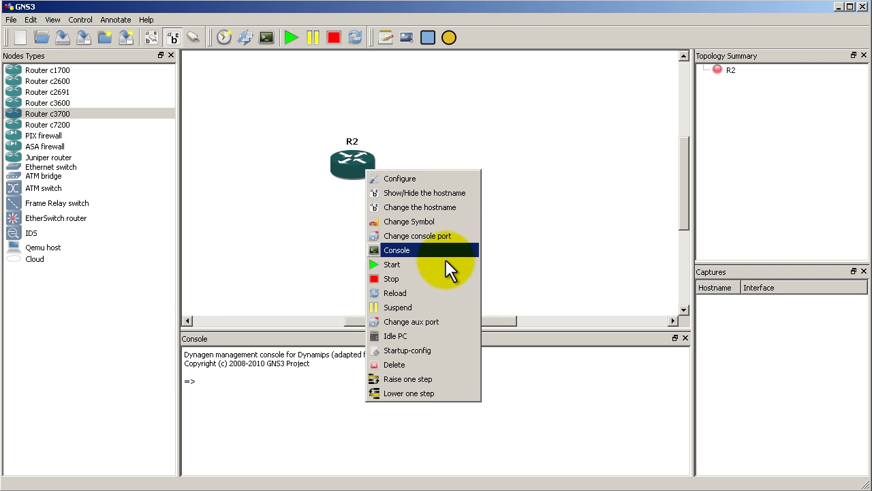
{"action": "left_click", "coordinate": [420, 321]}
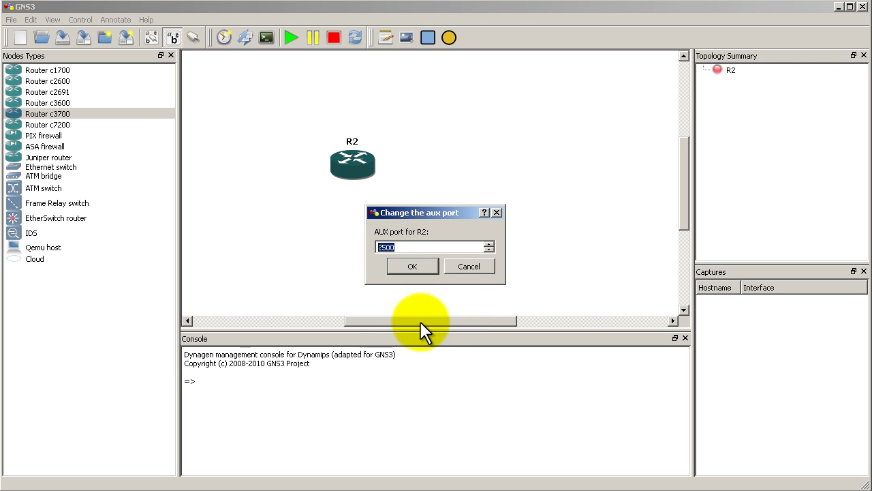
{"action": "left_click", "coordinate": [458, 266]}
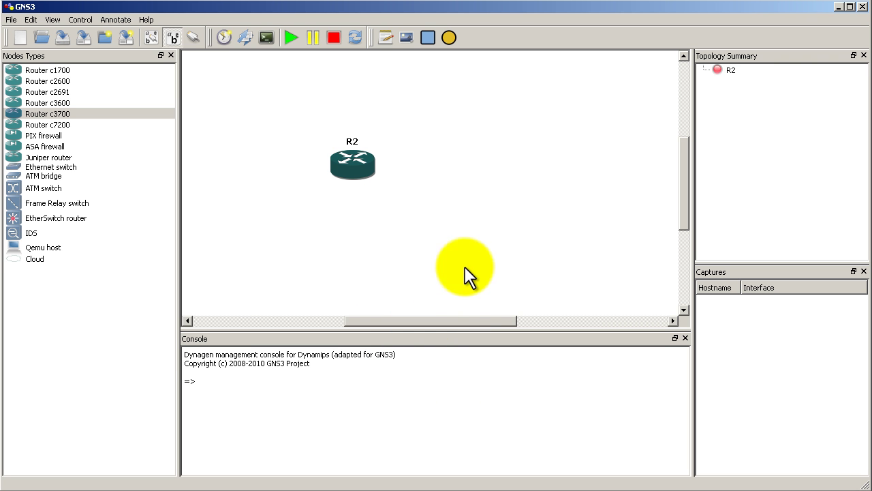
Try an idle PC calculation on the stopped R2, then start R2.
{"action": "right_click", "coordinate": [345, 158]}
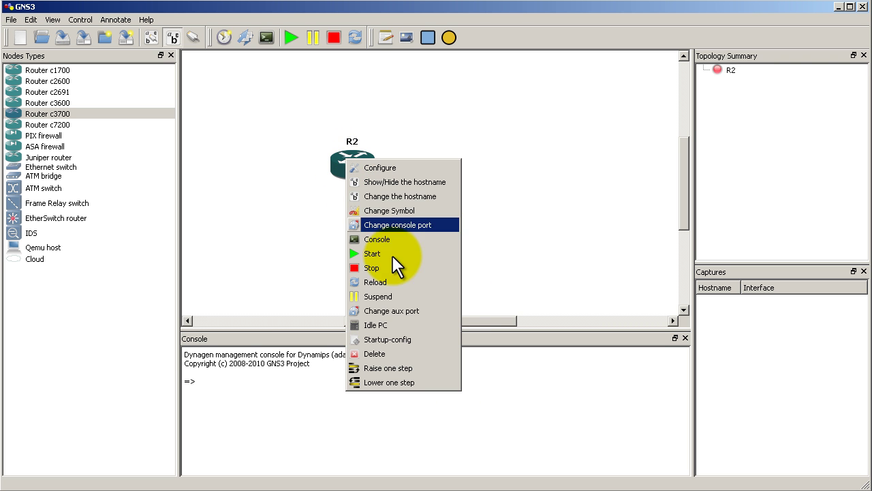
{"action": "left_click", "coordinate": [401, 326]}
{"action": "left_click", "coordinate": [543, 268]}
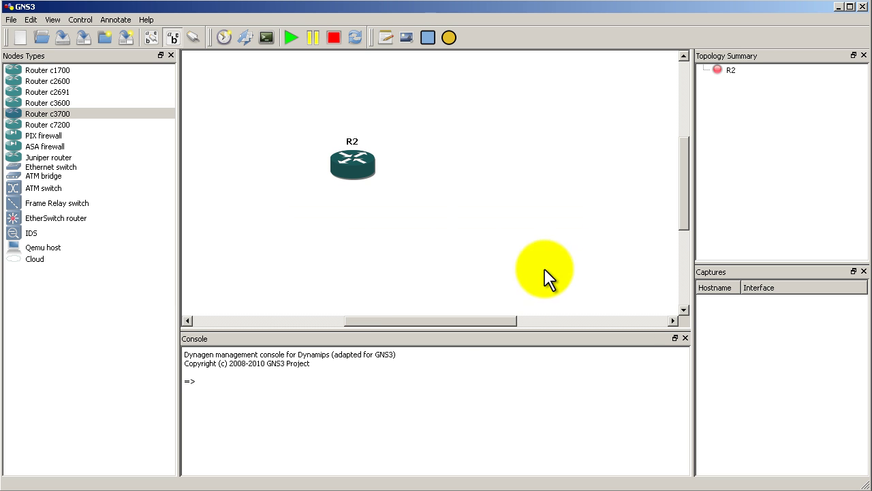
{"action": "left_click", "coordinate": [291, 37]}
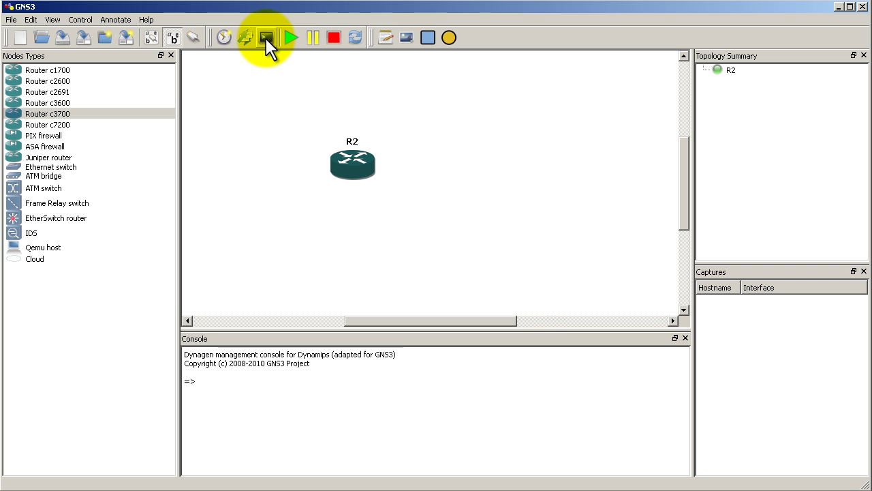
Open R2's console, move it aside, and wake the router to the R2> prompt.
{"action": "left_click", "coordinate": [266, 37]}
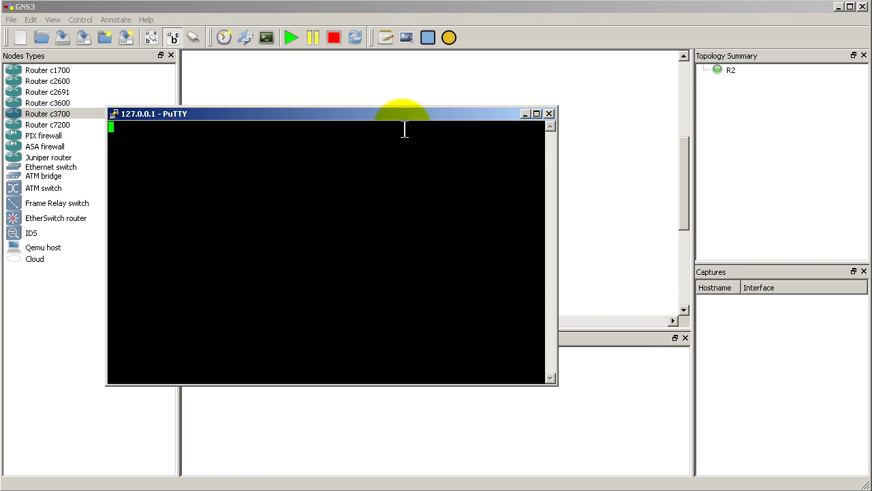
{"action": "left_click_drag", "start_coordinate": [423, 117], "coordinate": [725, 107]}
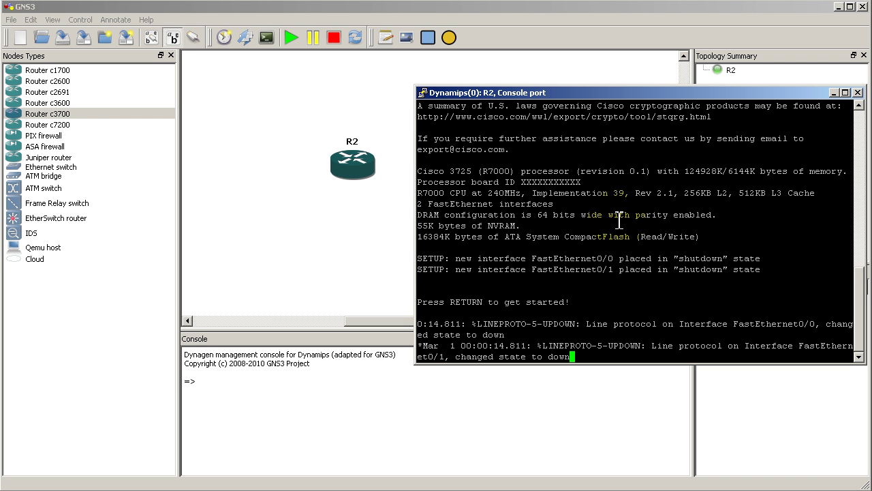
{"action": "key", "text": "Return"}
{"action": "key", "text": "Return"}
{"action": "left_click", "coordinate": [354, 165]}
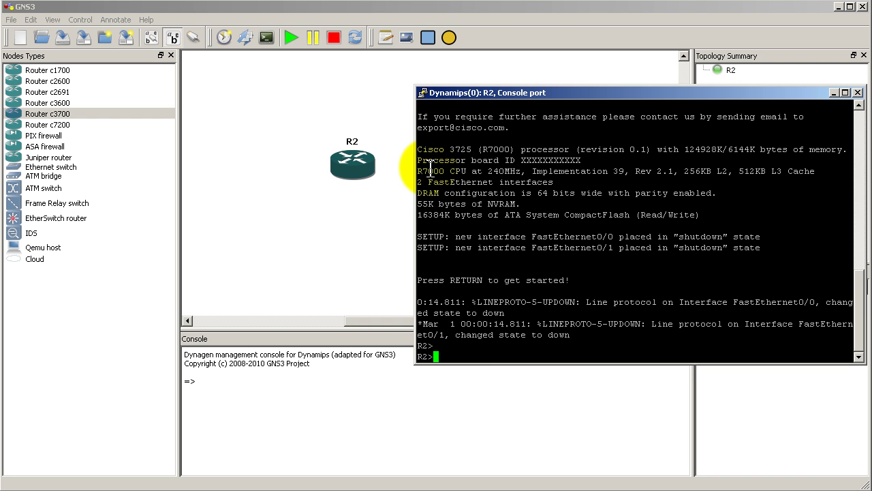
Calculate R2's idle PC and apply the starred value 0x6024023c.
{"action": "right_click", "coordinate": [353, 165]}
{"action": "left_click", "coordinate": [412, 331]}
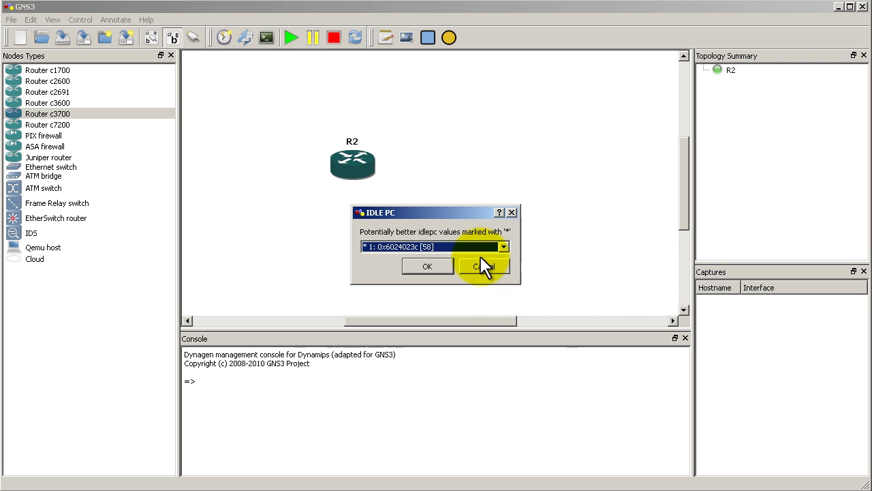
{"action": "left_click", "coordinate": [504, 247]}
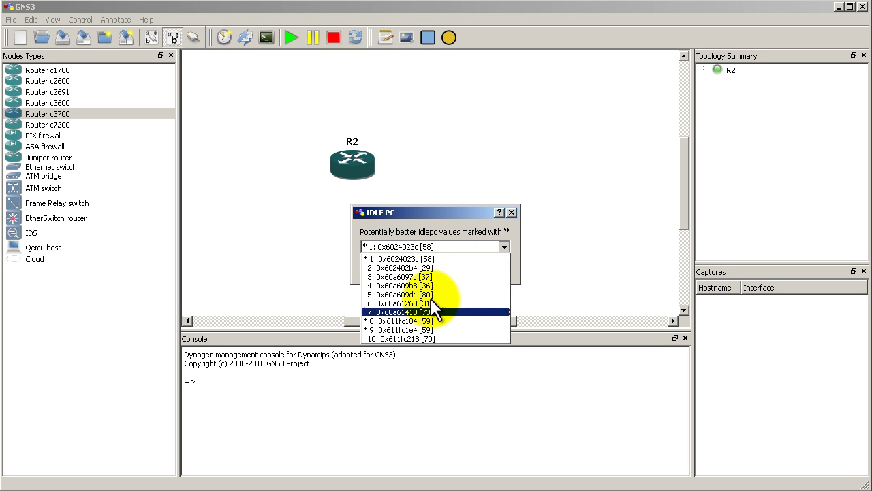
{"action": "left_click", "coordinate": [423, 260]}
{"action": "left_click", "coordinate": [429, 268]}
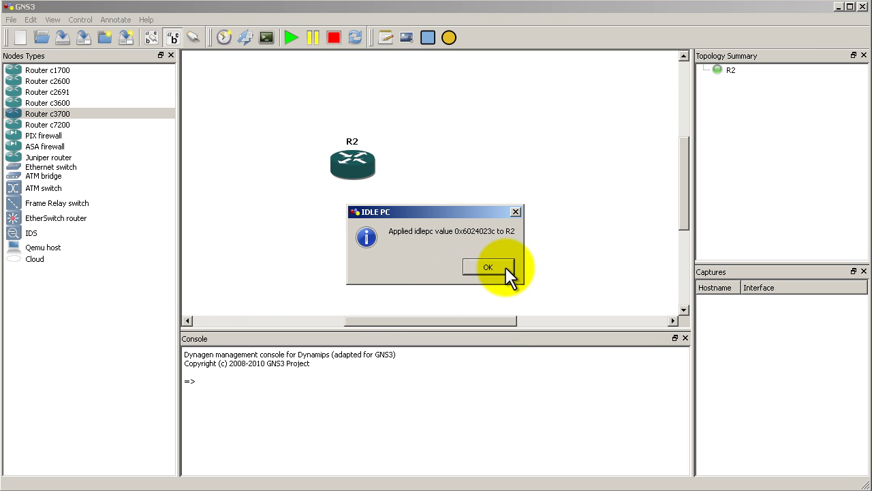
{"action": "left_click", "coordinate": [488, 267]}
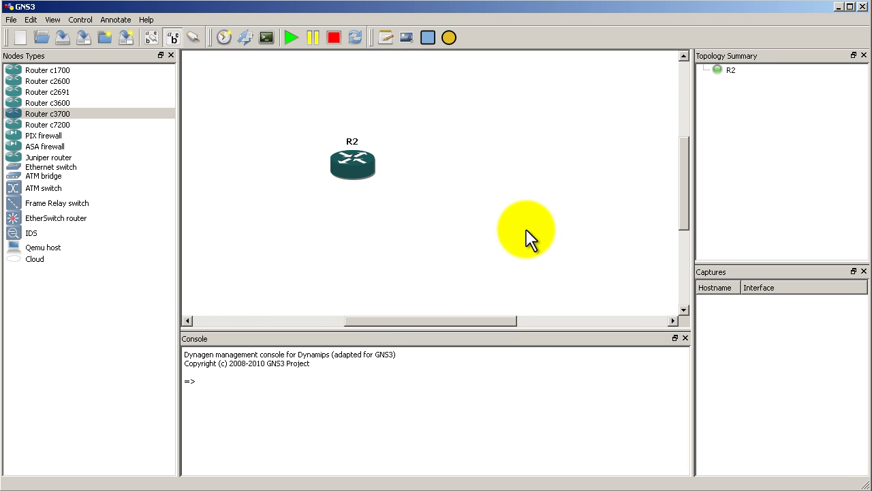
{"action": "right_click", "coordinate": [355, 176]}
{"action": "left_click", "coordinate": [451, 169]}
Stop R2, shift it left, add a second c3700 router R3, and hide the node types panel.
{"action": "left_click", "coordinate": [334, 38]}
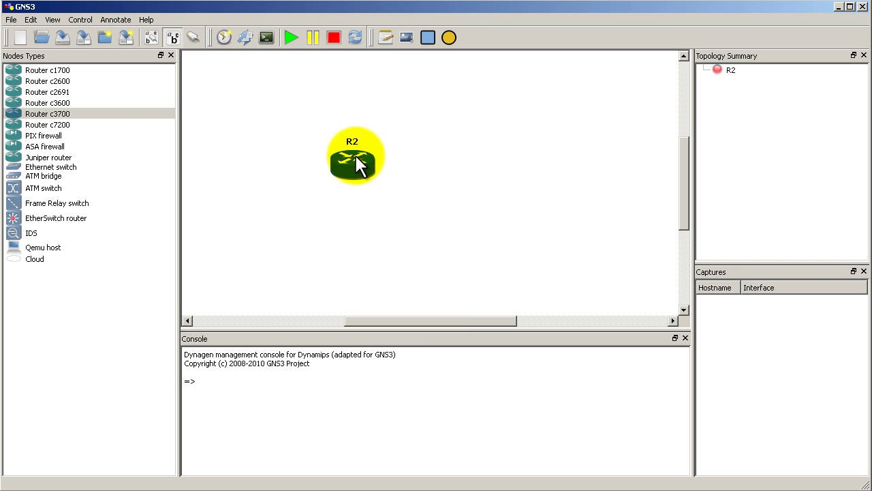
{"action": "left_click_drag", "start_coordinate": [356, 162], "coordinate": [296, 152]}
{"action": "left_click", "coordinate": [67, 116]}
{"action": "left_click_drag", "start_coordinate": [67, 118], "coordinate": [493, 163]}
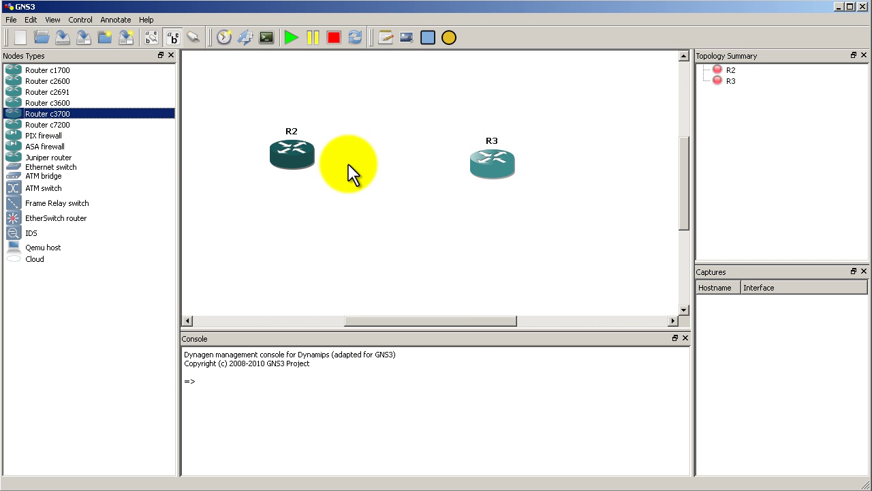
{"action": "left_click", "coordinate": [171, 55]}
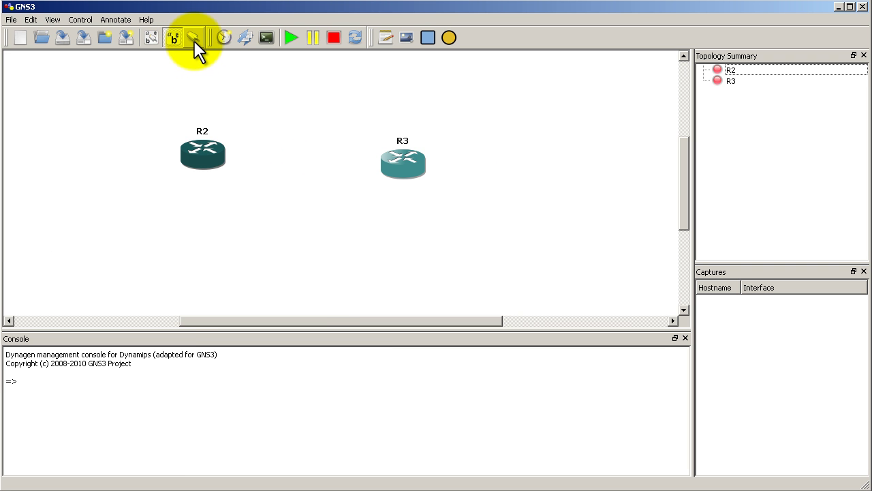
Link R2's f0/0 interface to R3's f0/0 interface.
{"action": "left_click", "coordinate": [195, 41]}
{"action": "left_click", "coordinate": [203, 151]}
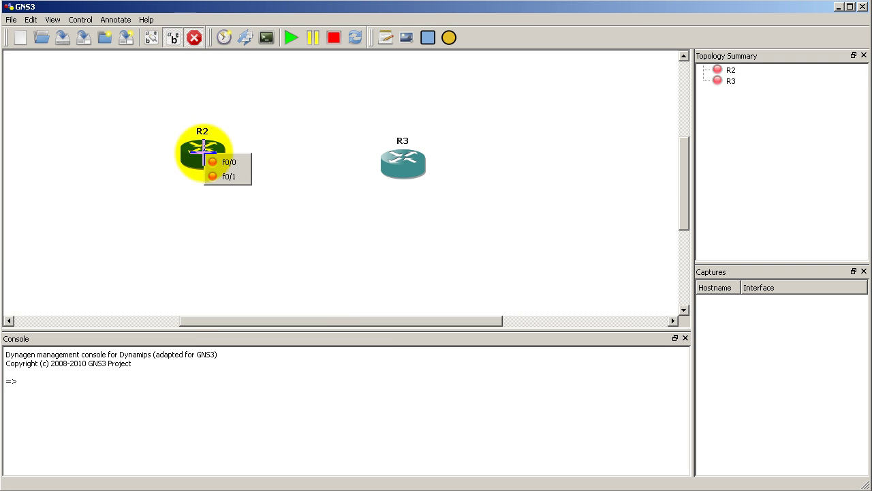
{"action": "left_click", "coordinate": [236, 165]}
{"action": "left_click", "coordinate": [394, 164]}
{"action": "left_click", "coordinate": [417, 173]}
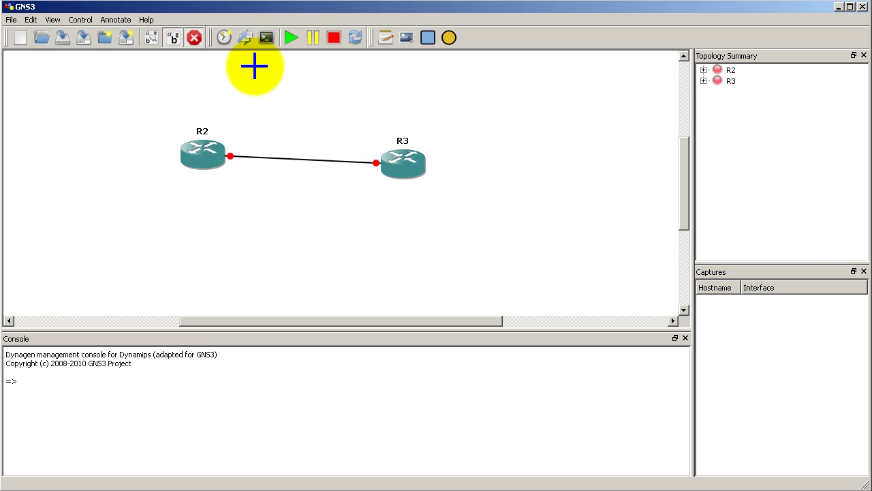
{"action": "left_click", "coordinate": [195, 38]}
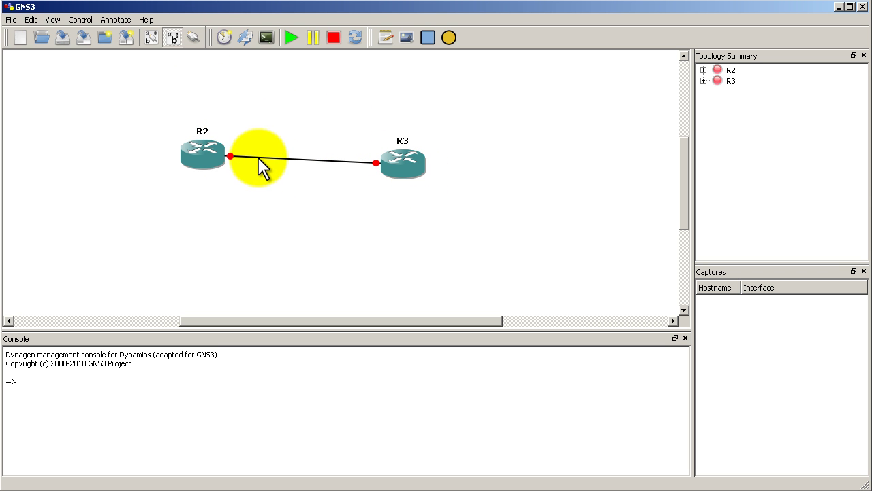
Begin a capture on the R2–R3 link with source R2 f0/0, then cancel it.
{"action": "right_click", "coordinate": [259, 157]}
{"action": "left_click", "coordinate": [298, 168]}
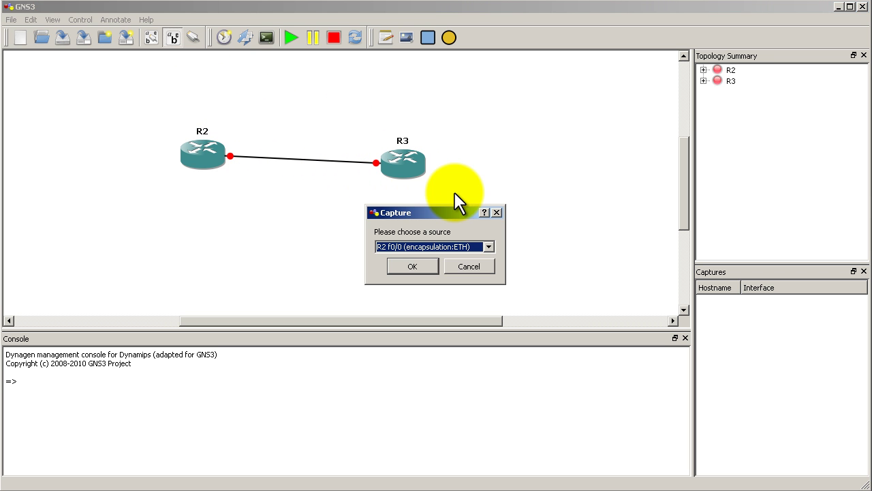
{"action": "left_click", "coordinate": [488, 247]}
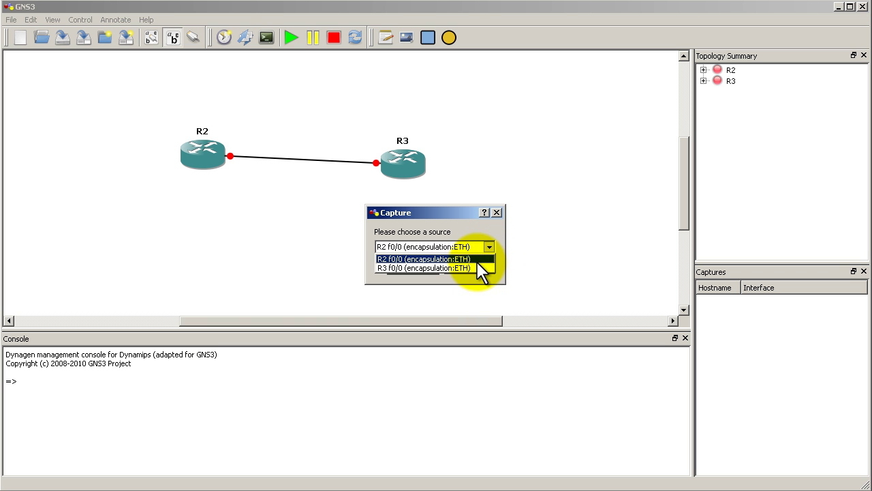
{"action": "left_click", "coordinate": [500, 214]}
{"action": "left_click", "coordinate": [460, 268]}
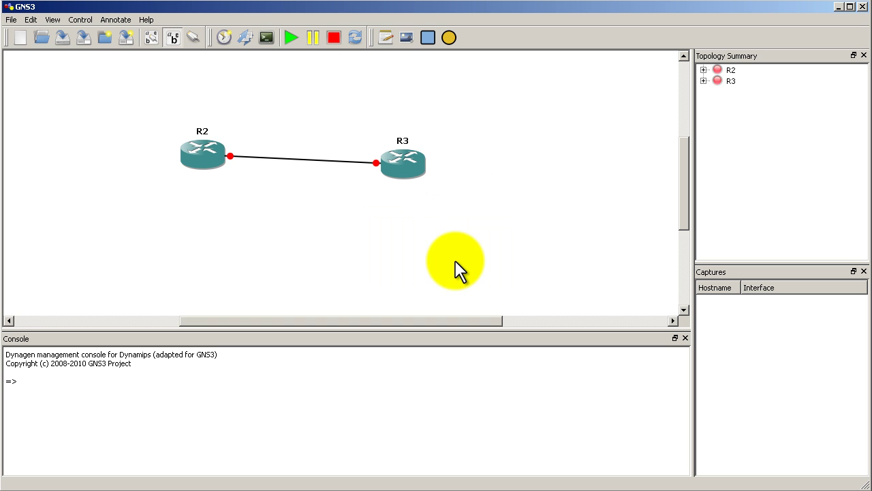
Attempt a capture on R2 f0/0, which fails because R2 isn't running.
{"action": "right_click", "coordinate": [246, 156]}
{"action": "left_click", "coordinate": [268, 167]}
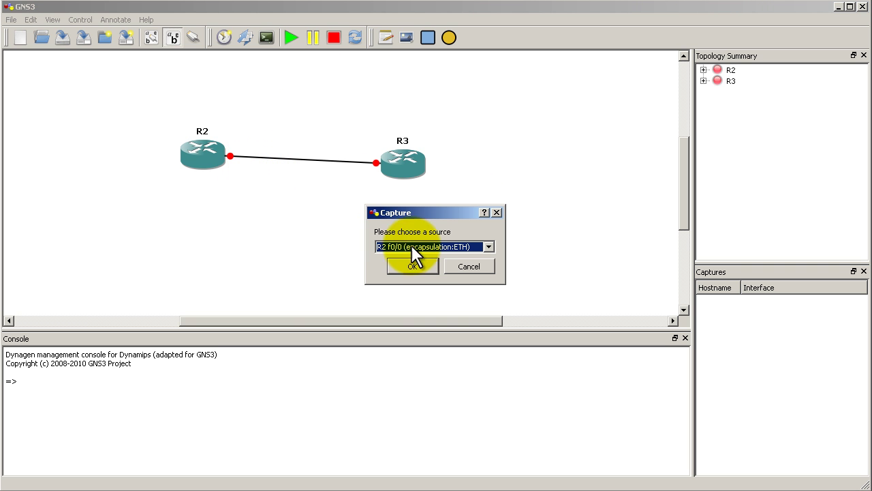
{"action": "left_click", "coordinate": [420, 267]}
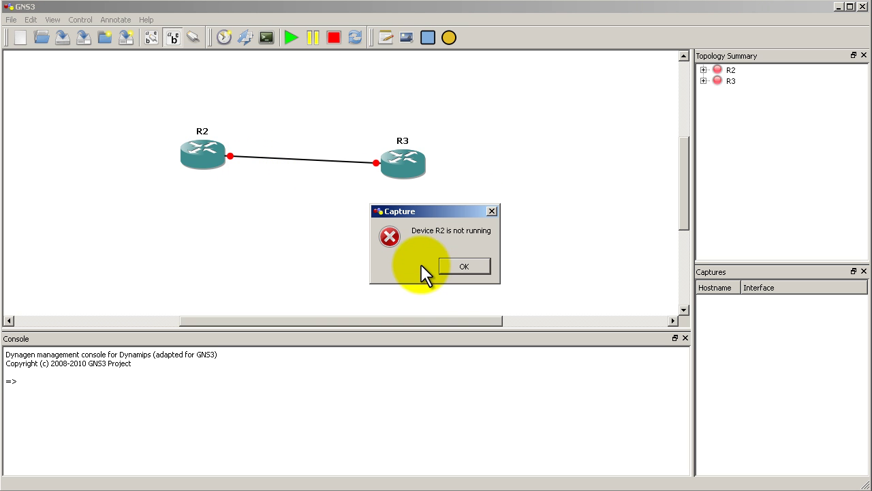
{"action": "left_click", "coordinate": [463, 264]}
Start all devices, open R2 and R3 consoles side by side, then close them.
{"action": "left_click", "coordinate": [290, 39]}
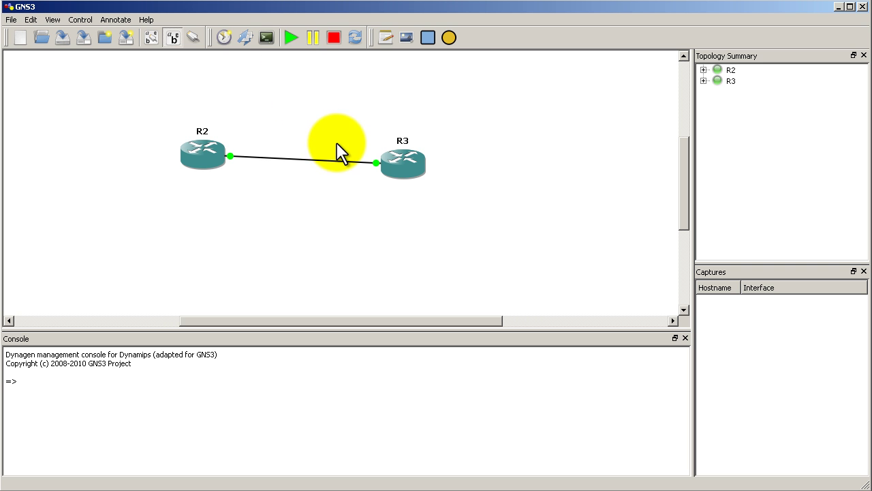
{"action": "left_click", "coordinate": [268, 39]}
{"action": "left_click_drag", "start_coordinate": [343, 100], "coordinate": [623, 104]}
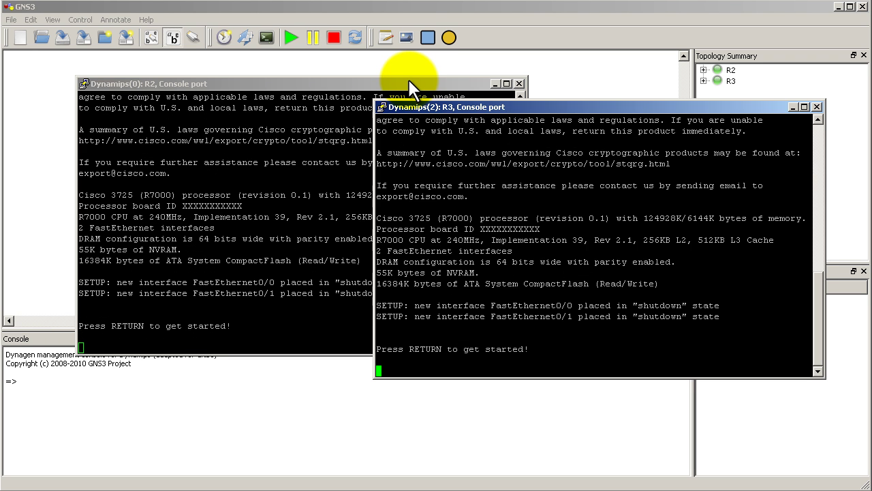
{"action": "left_click", "coordinate": [411, 87]}
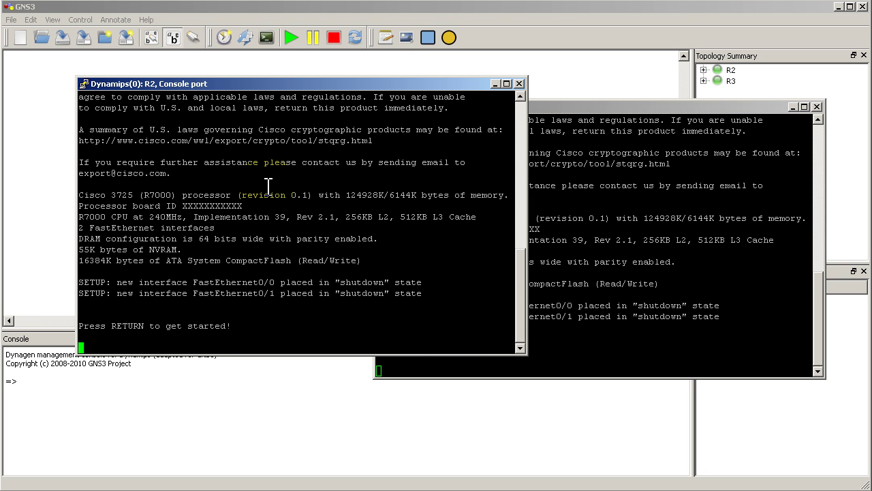
{"action": "left_click", "coordinate": [552, 222]}
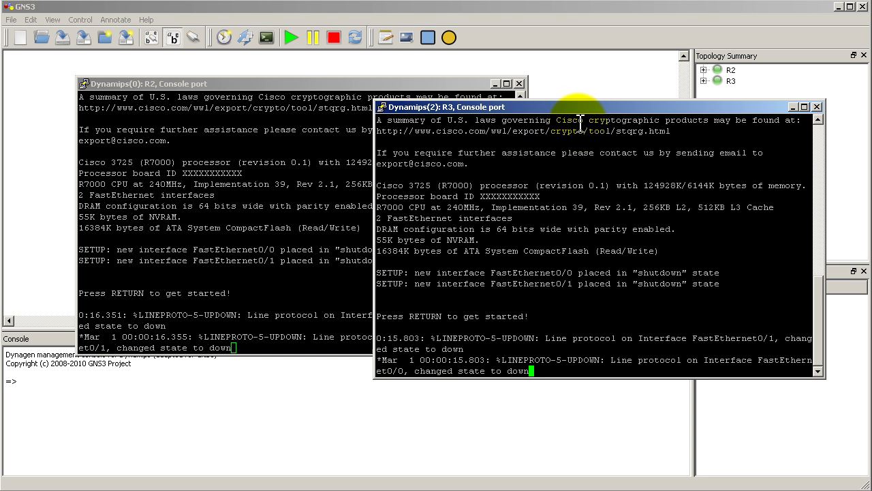
{"action": "left_click", "coordinate": [8, 204]}
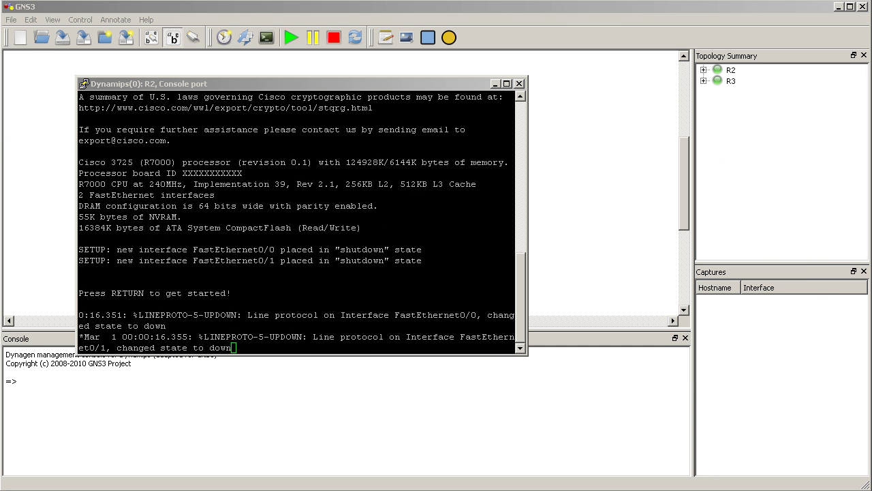
Capture on R2 f0/0 of the R2–R3 link and open R2_to_R3.cap in Wireshark.
{"action": "left_click", "coordinate": [32, 109]}
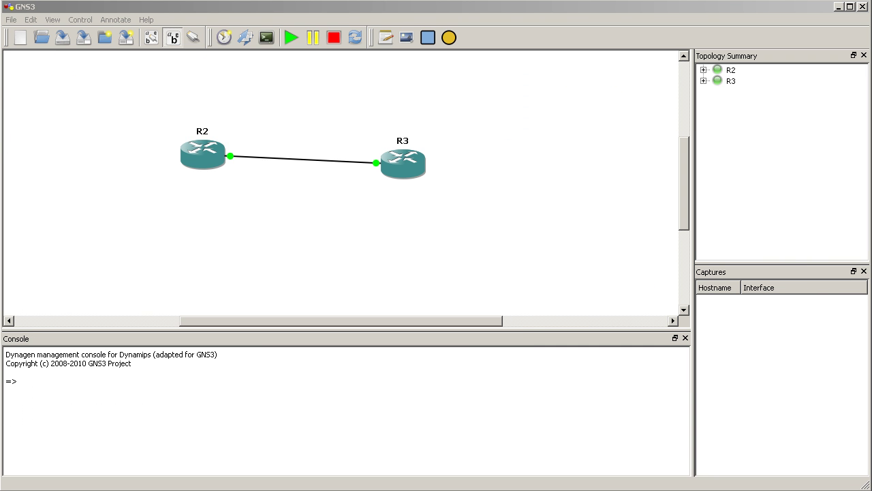
{"action": "right_click", "coordinate": [240, 159]}
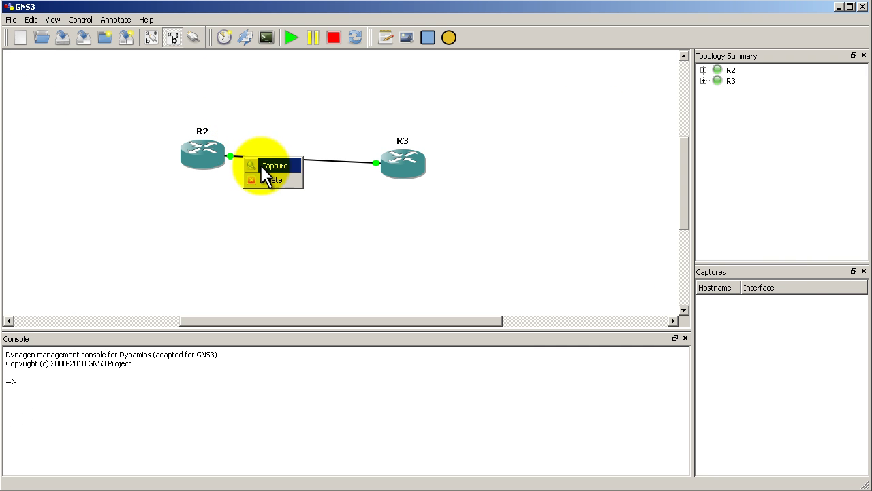
{"action": "left_click", "coordinate": [263, 166]}
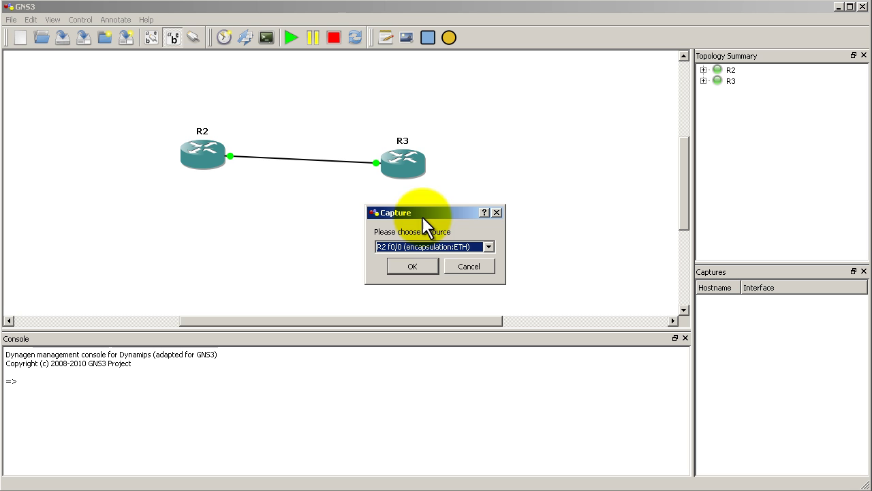
{"action": "left_click", "coordinate": [490, 246]}
{"action": "left_click", "coordinate": [491, 246]}
{"action": "left_click", "coordinate": [419, 266]}
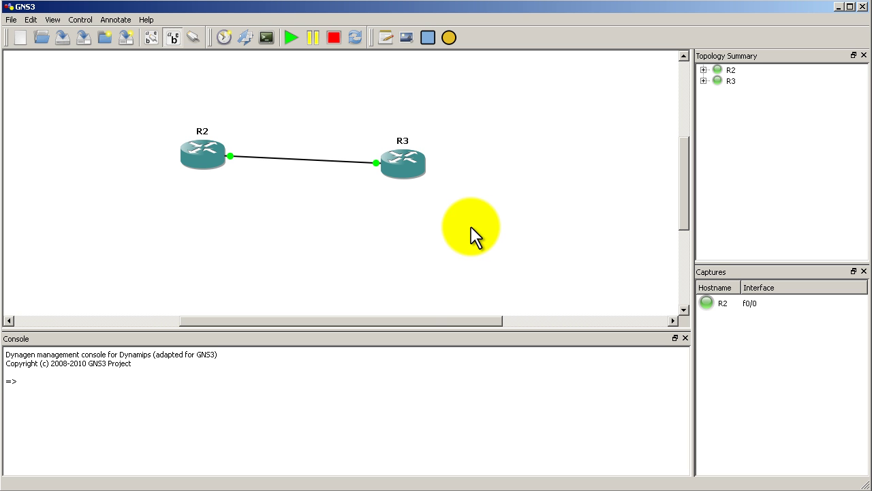
{"action": "double_click", "coordinate": [743, 303]}
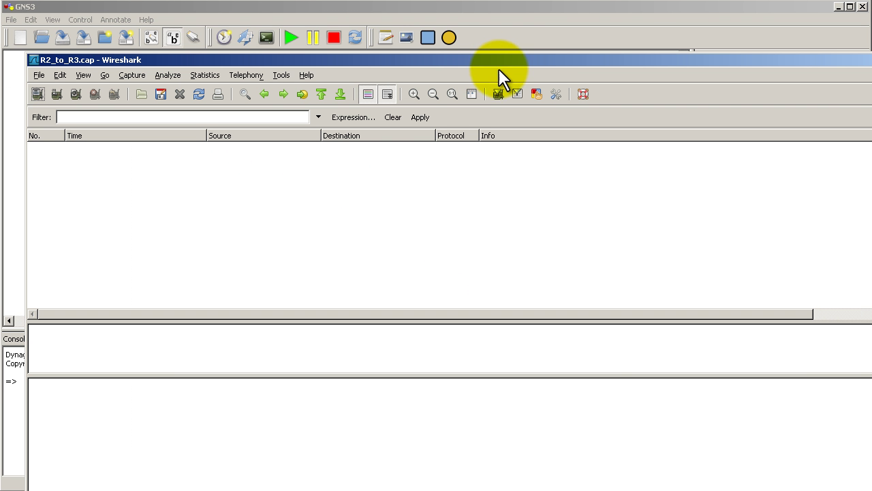
{"action": "left_click_drag", "start_coordinate": [534, 57], "coordinate": [0, 49]}
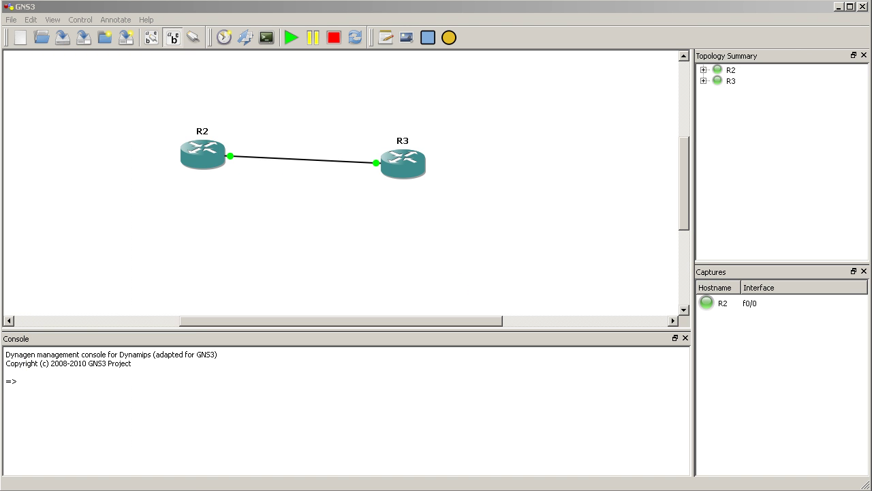
Stop the R2 f0/0 capture from the Captures list and acknowledge the stopped message.
{"action": "right_click", "coordinate": [724, 301]}
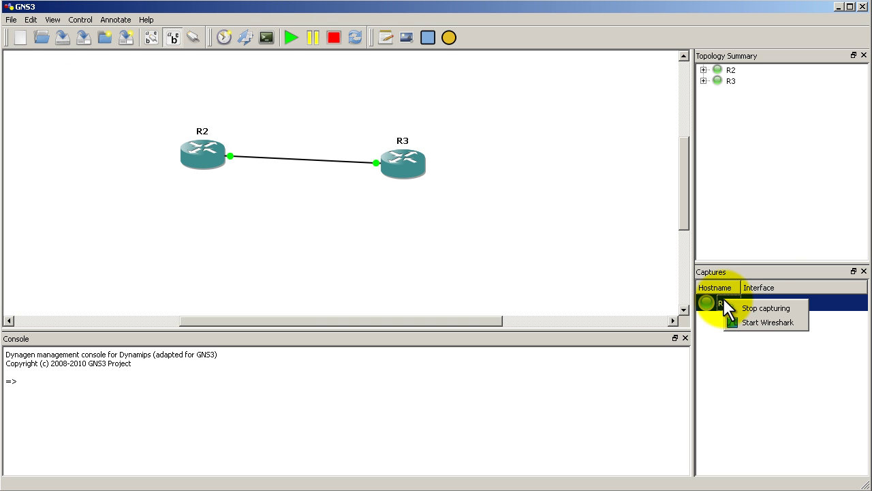
{"action": "right_click", "coordinate": [705, 299]}
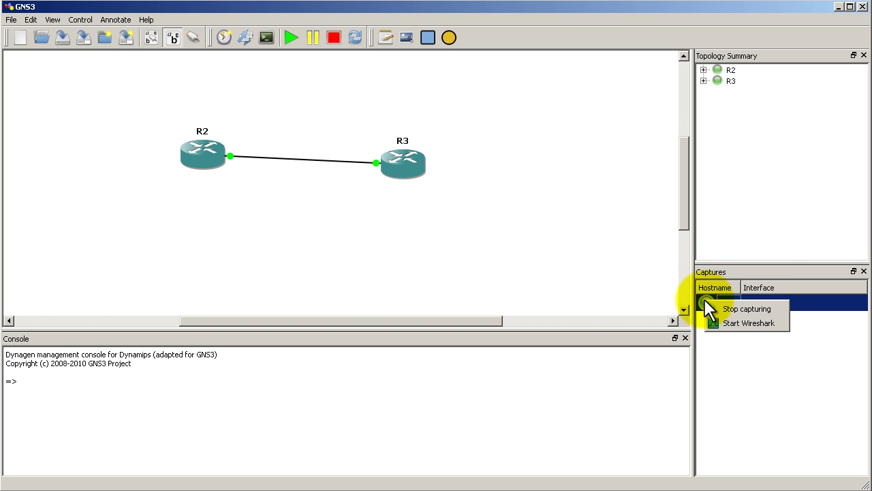
{"action": "left_click", "coordinate": [759, 324]}
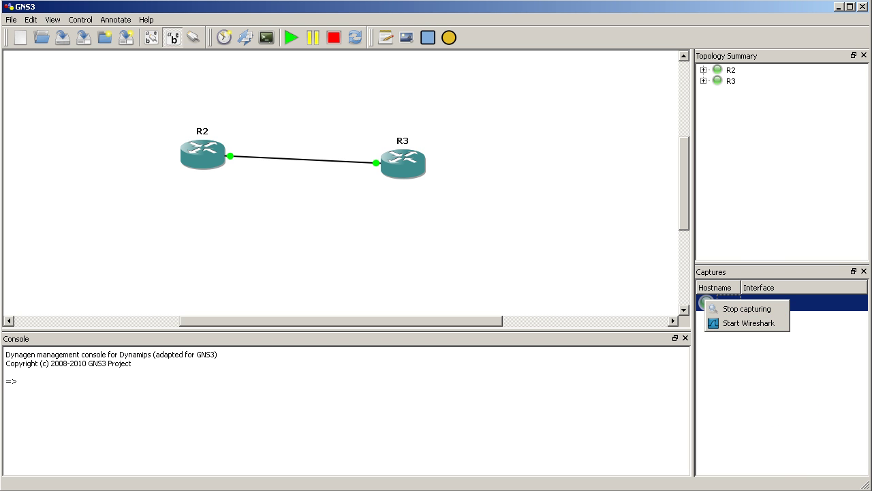
{"action": "left_click", "coordinate": [759, 308]}
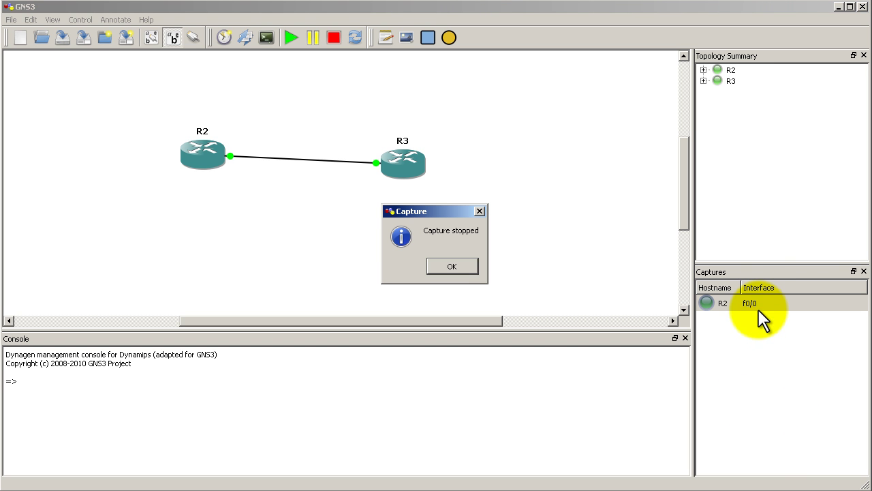
{"action": "left_click", "coordinate": [460, 266]}
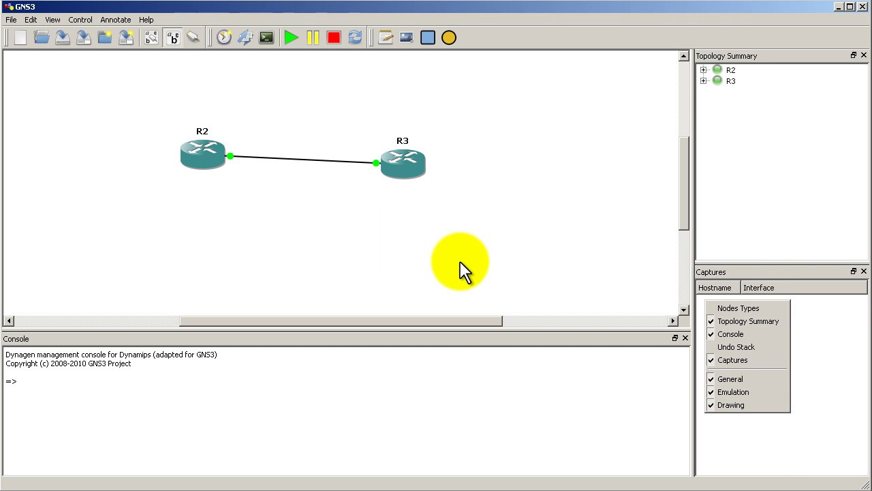
{"action": "left_click", "coordinate": [580, 277]}
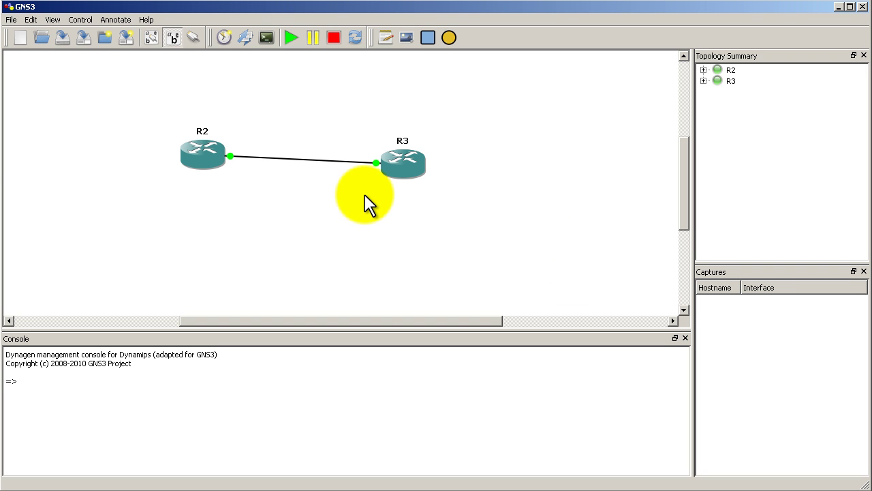